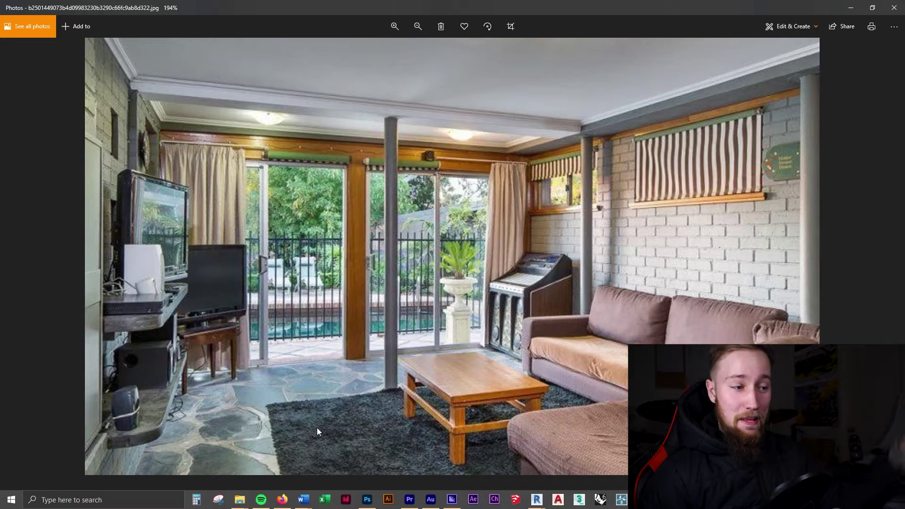
# Compare the games room's reference photo with the Revit camera view and its Enscape rendering, focusing on the floor around the coffee table
pyautogui.click(851, 6)
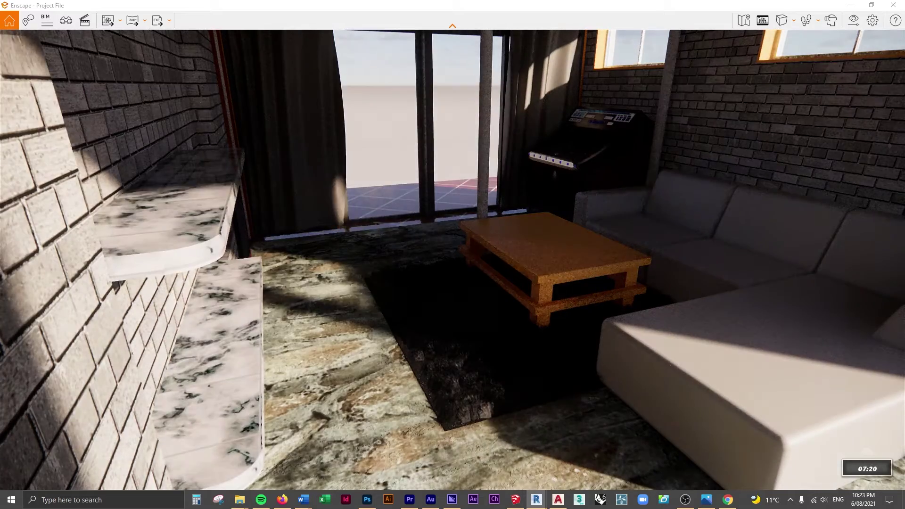
pyautogui.press('space')
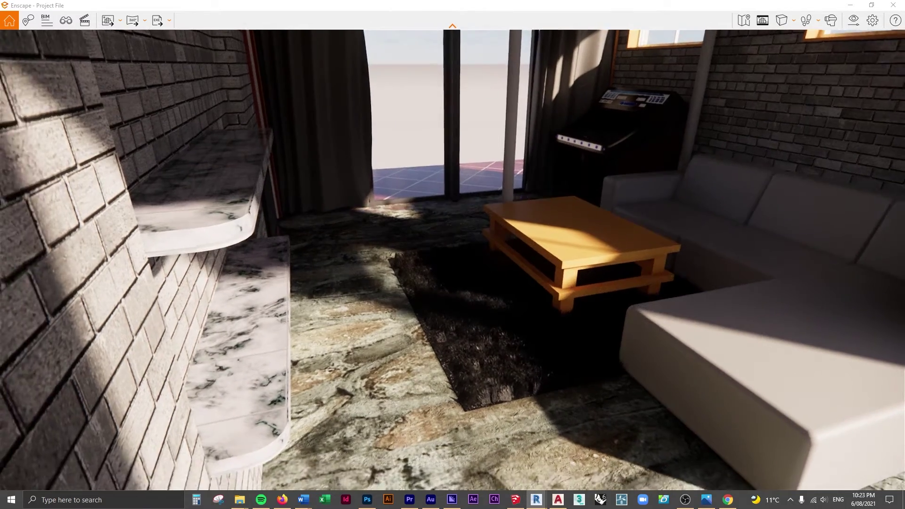
pyautogui.press('w')
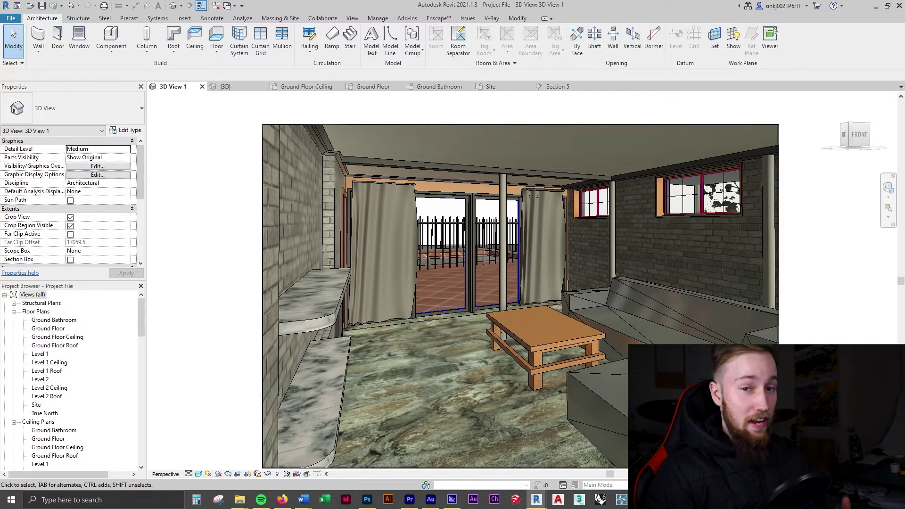
pyautogui.hotkey('alt', 'Tab')
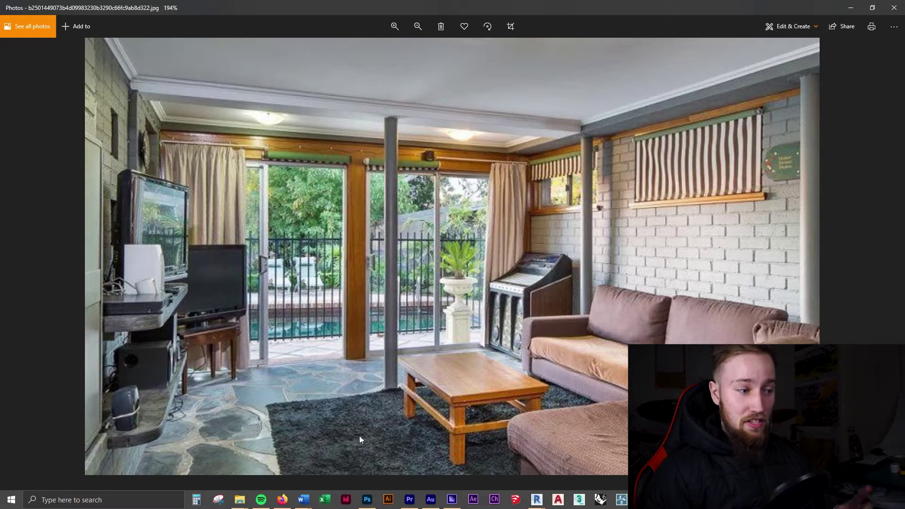
pyautogui.click(856, 3)
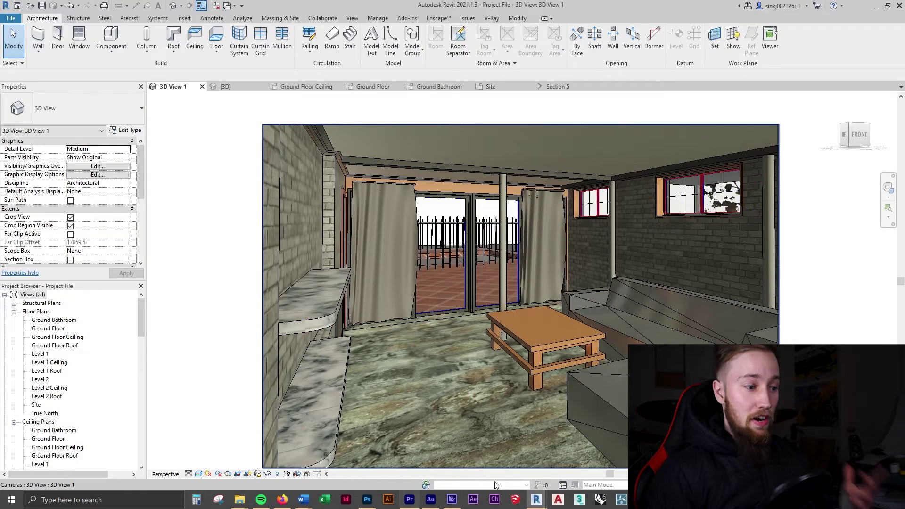
pyautogui.moveTo(536, 499)
pyautogui.click(578, 478)
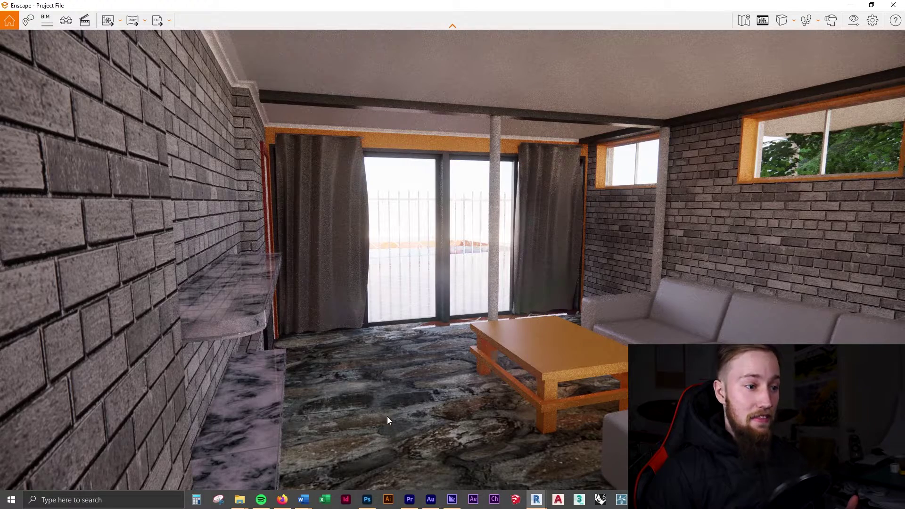
pyautogui.hotkey('alt', 'Tab')
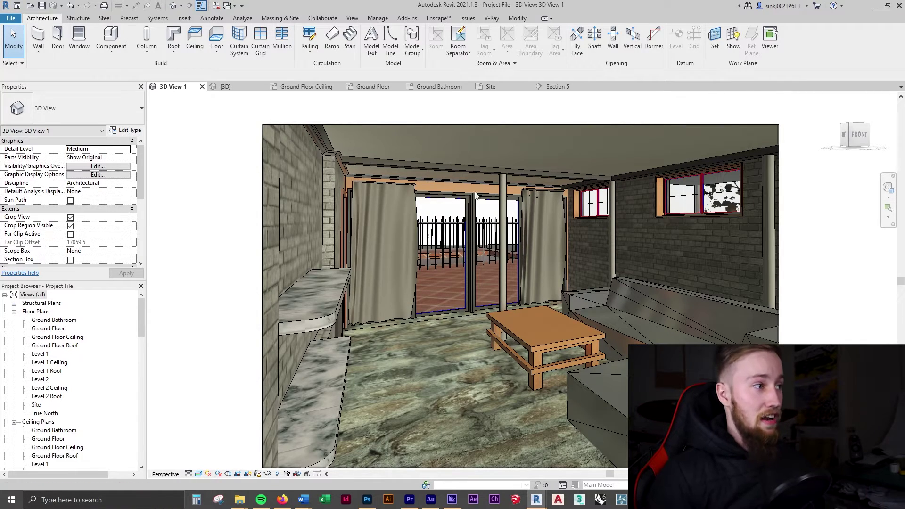
# Start a floor in the Ground Floor plan and sketch a rectangular boundary about 2117 by 1984 mm around the coffee table
pyautogui.click(216, 39)
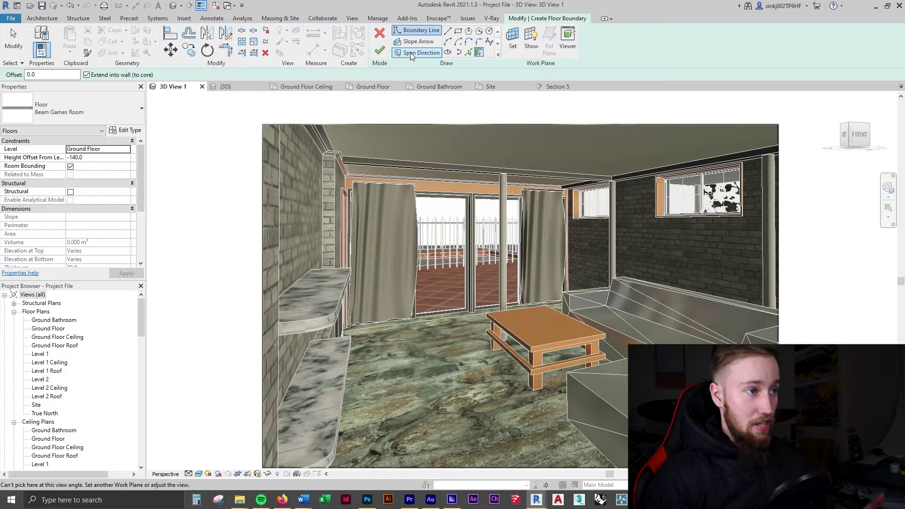
pyautogui.click(458, 32)
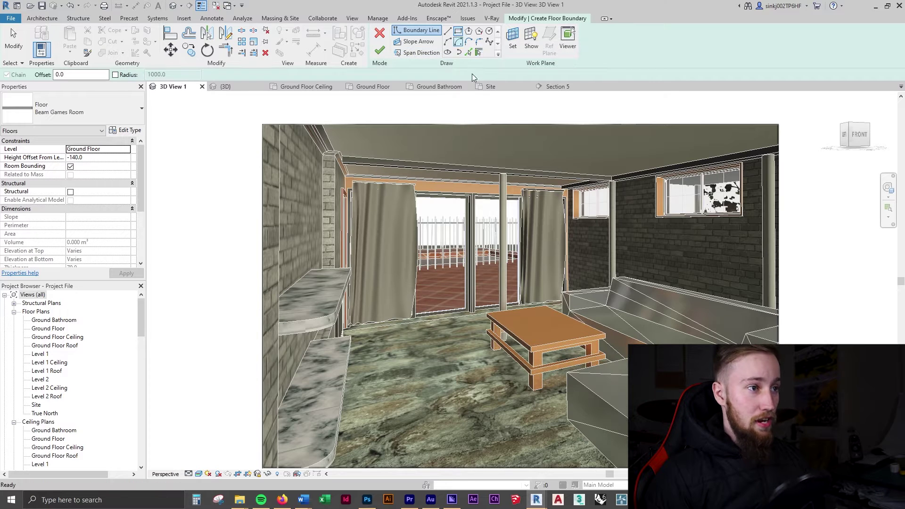
pyautogui.click(363, 90)
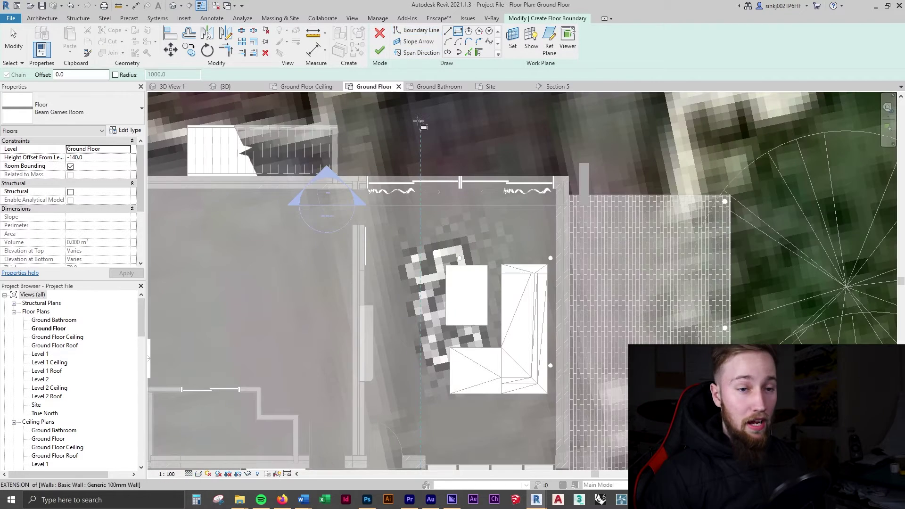
pyautogui.hotkey('alt', 'Tab')
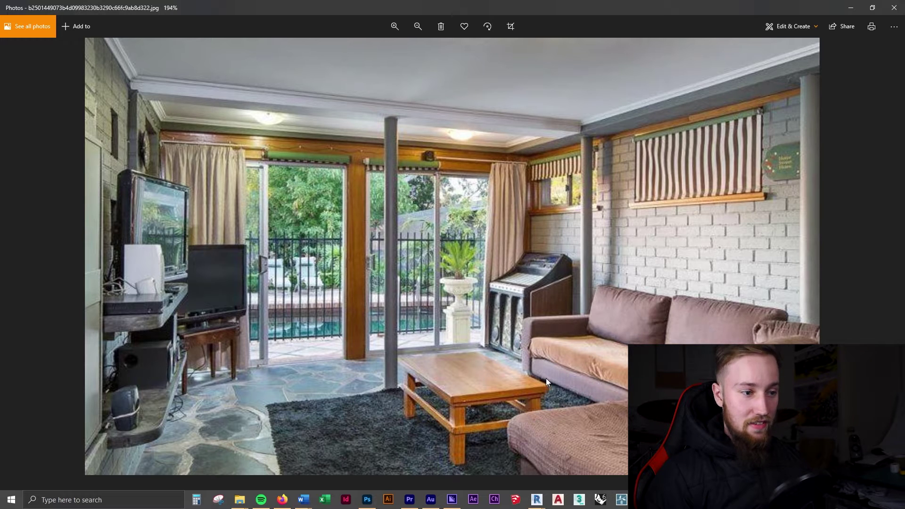
pyautogui.click(850, 9)
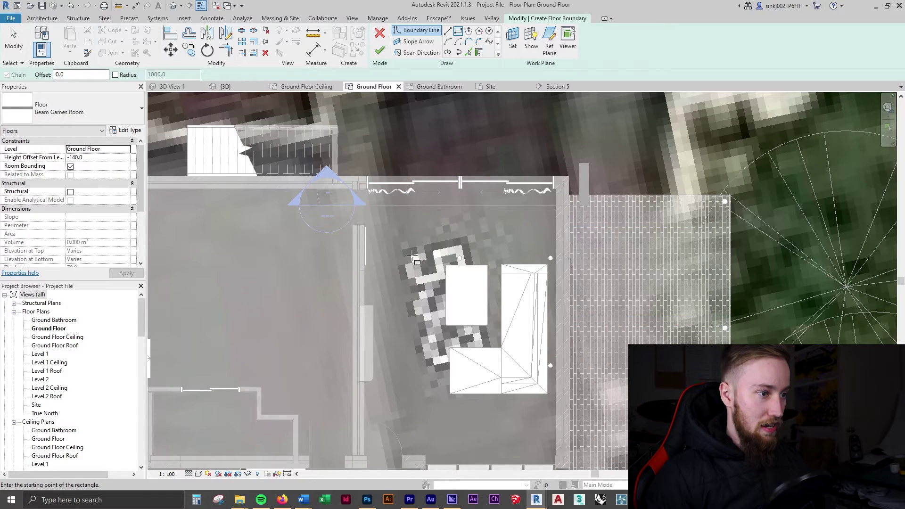
pyautogui.hotkey('alt', 'Tab')
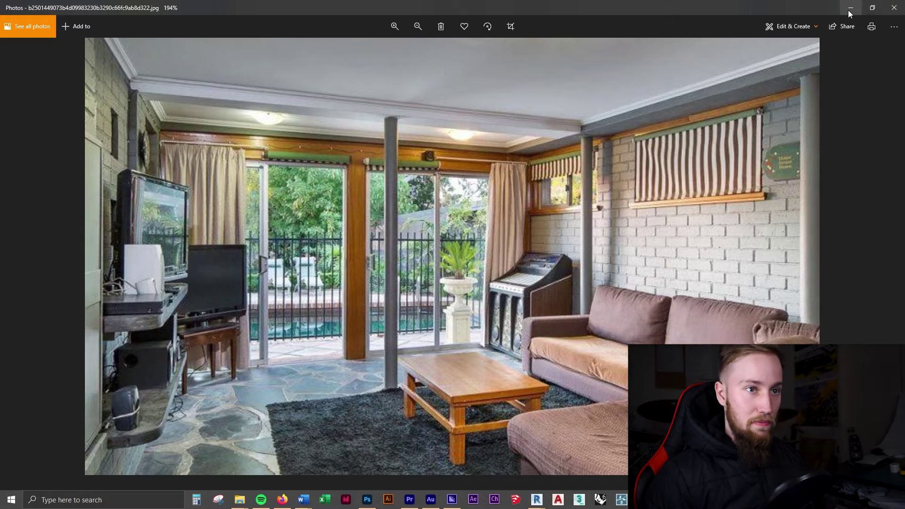
pyautogui.click(848, 10)
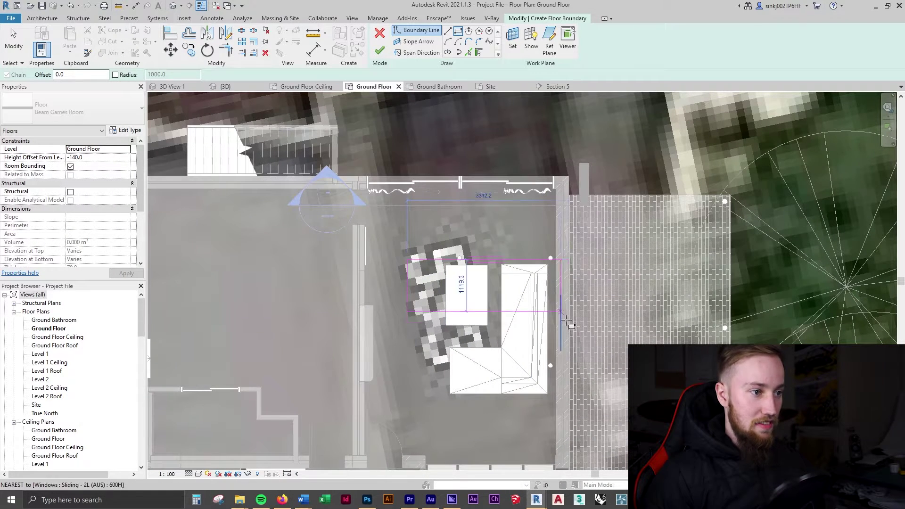
pyautogui.click(407, 261)
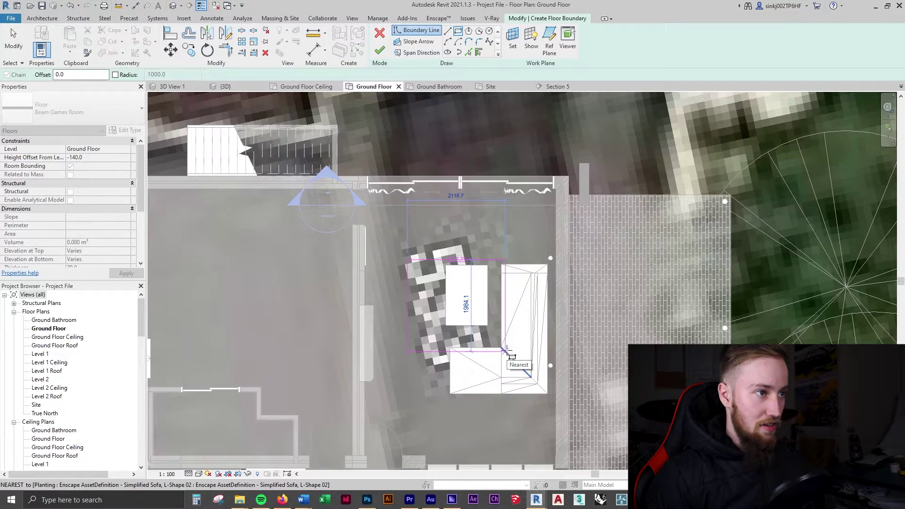
pyautogui.click(506, 351)
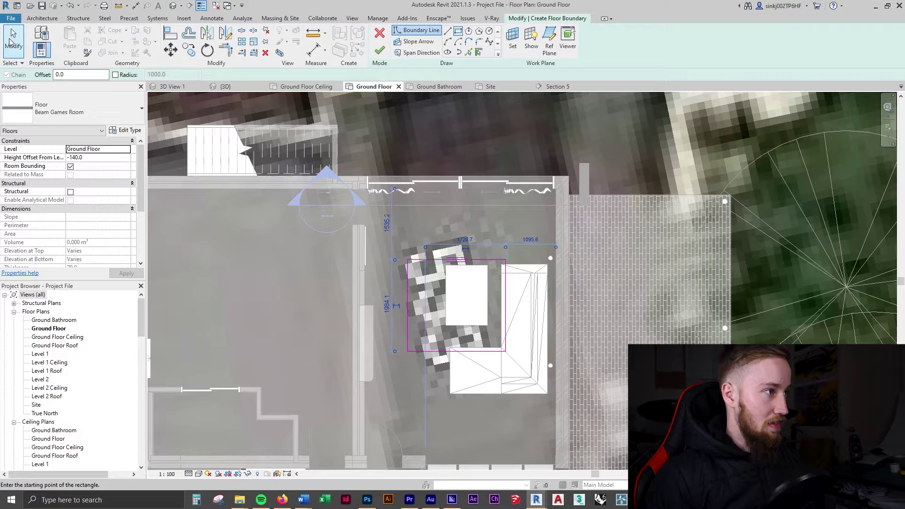
pyautogui.click(13, 40)
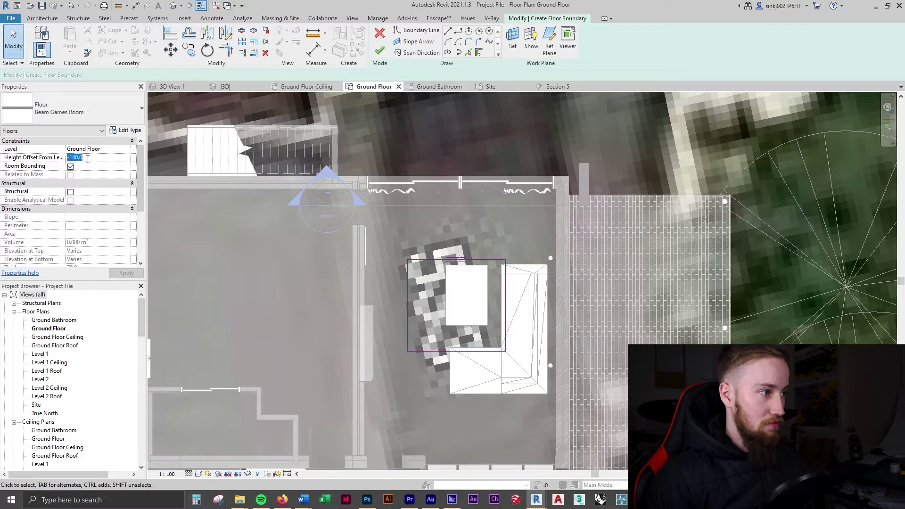
# Set the floor's height offset from level to 0.0 and duplicate its type as Black Fur Carpet
pyautogui.write('0.0')
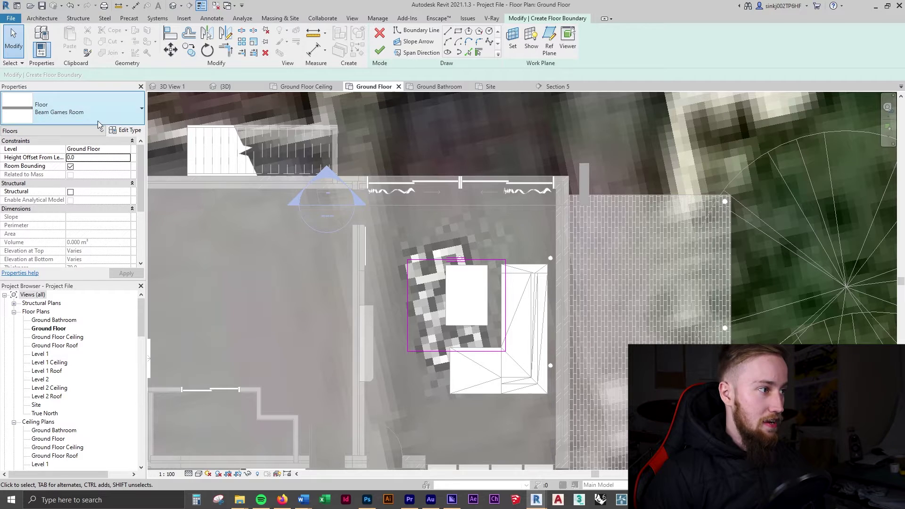
pyautogui.click(123, 131)
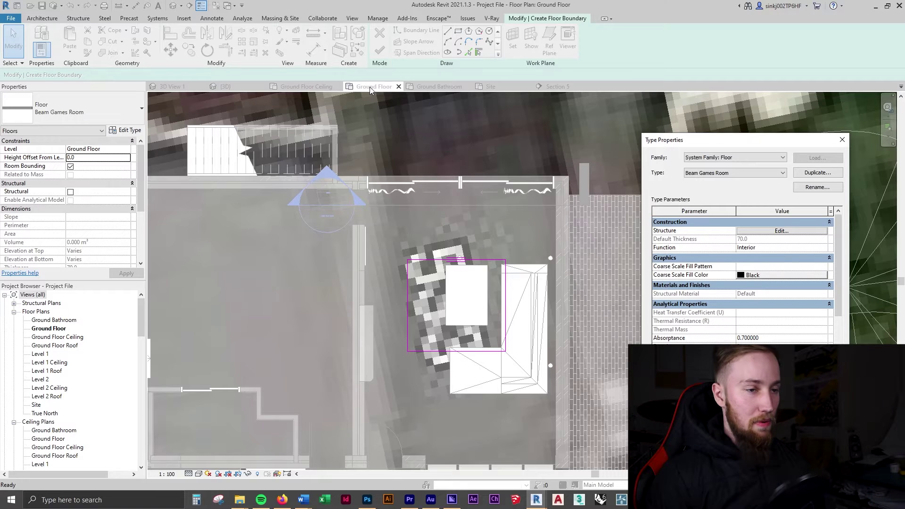
pyautogui.click(816, 173)
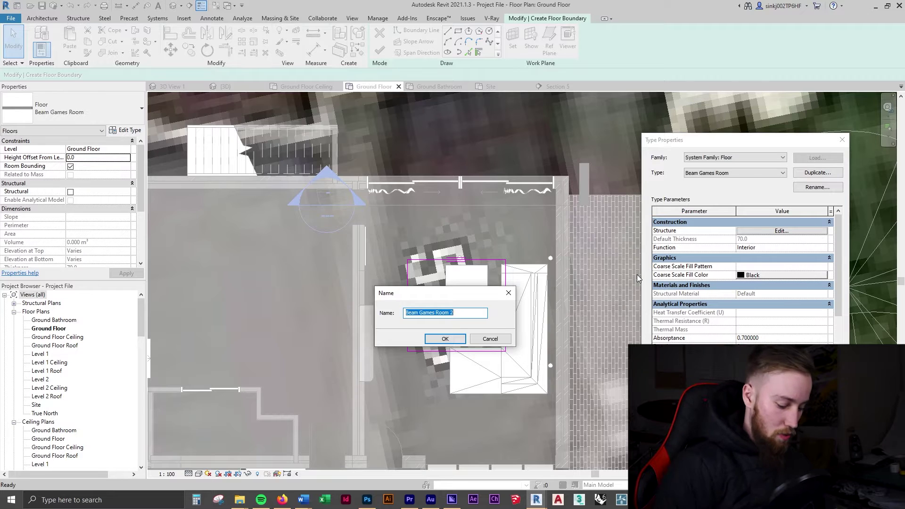
pyautogui.write('Black Fur Carp')
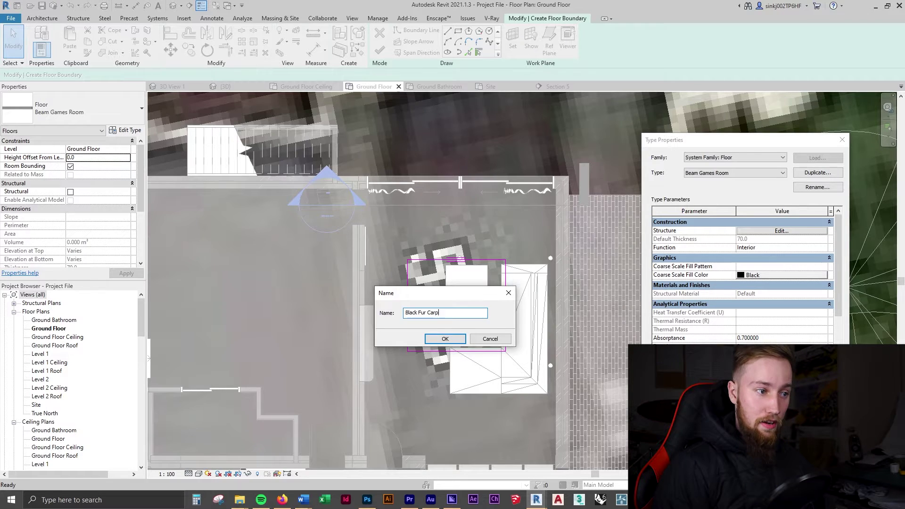
pyautogui.press('Return')
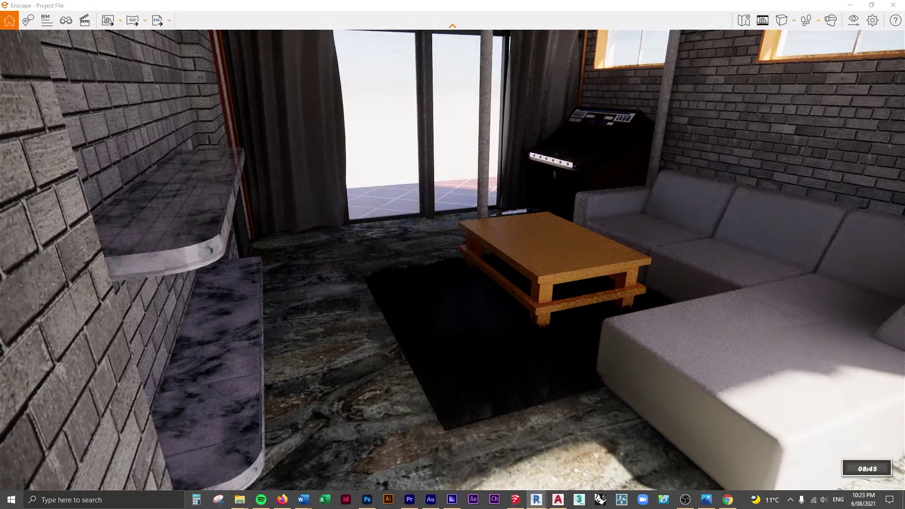
pyautogui.press('u')
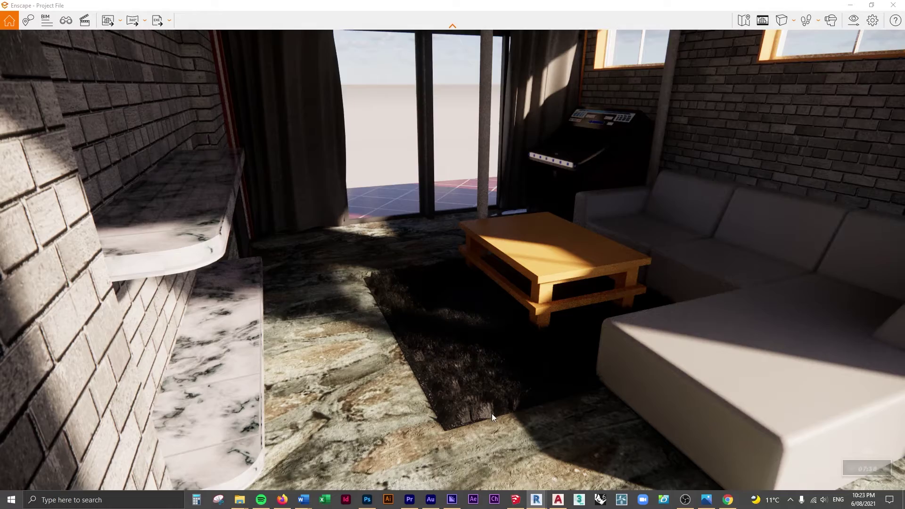
# Examine the black fur carpet under the coffee table up close in the Enscape rendering, adjusting the time of day
pyautogui.moveTo(492, 414); pyautogui.dragTo(489, 415)
pyautogui.press('space')
pyautogui.press('w')
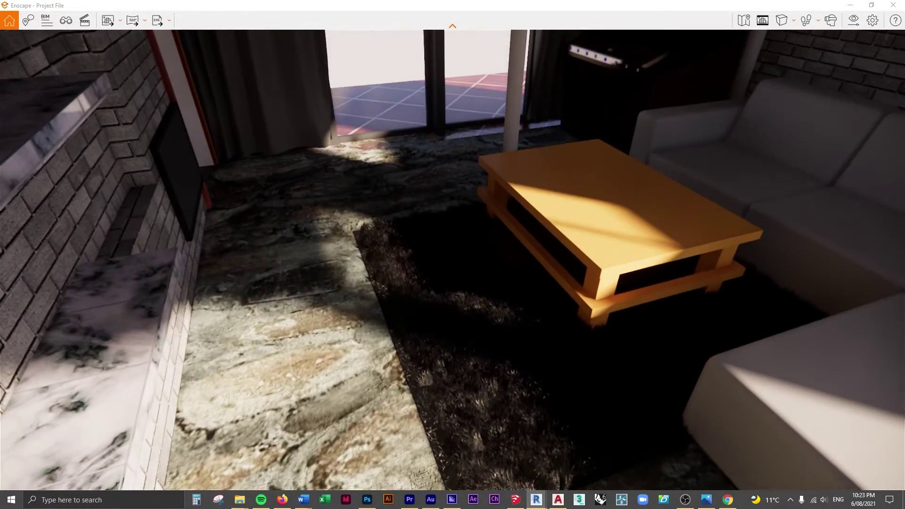
pyautogui.press('s')
pyautogui.press('q')
pyautogui.press('w')
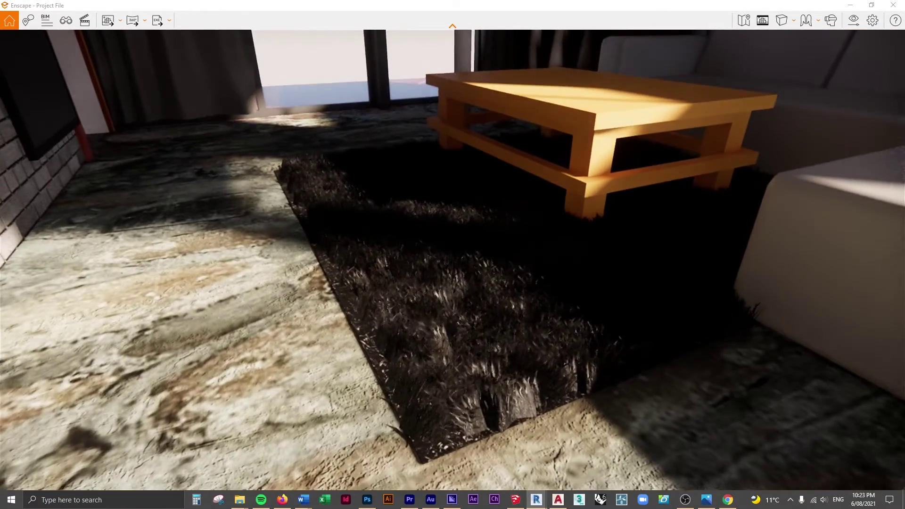
pyautogui.press('w')
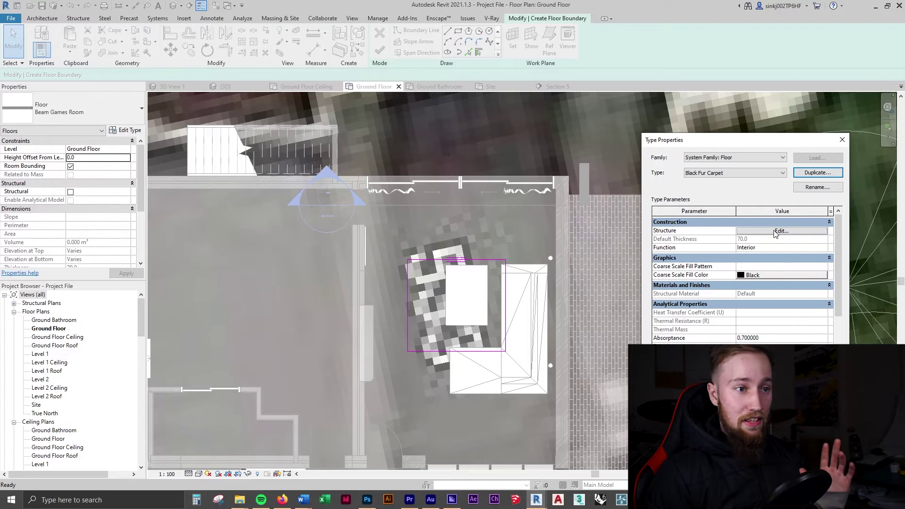
# Set the structure layer's thickness to 20 mm in the Black Fur Carpet floor assembly
pyautogui.click(779, 231)
pyautogui.click(749, 250)
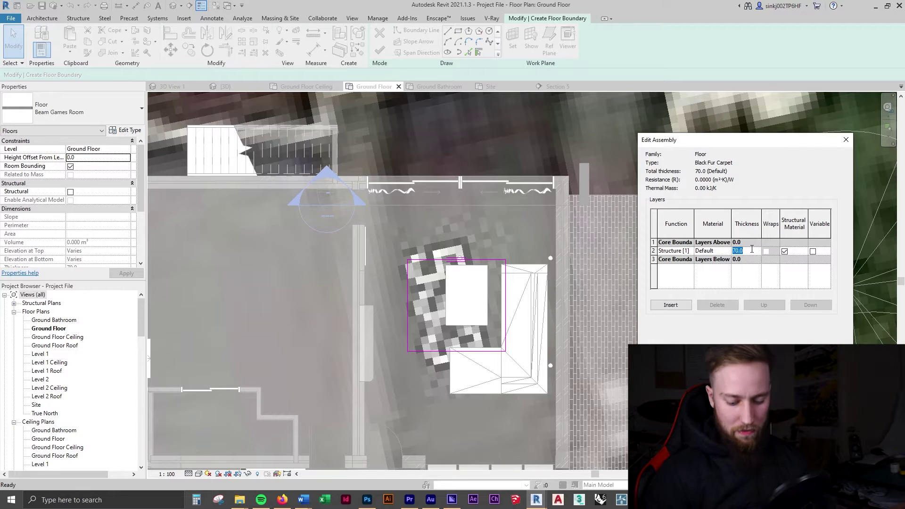
pyautogui.write('20')
pyautogui.press('Return')
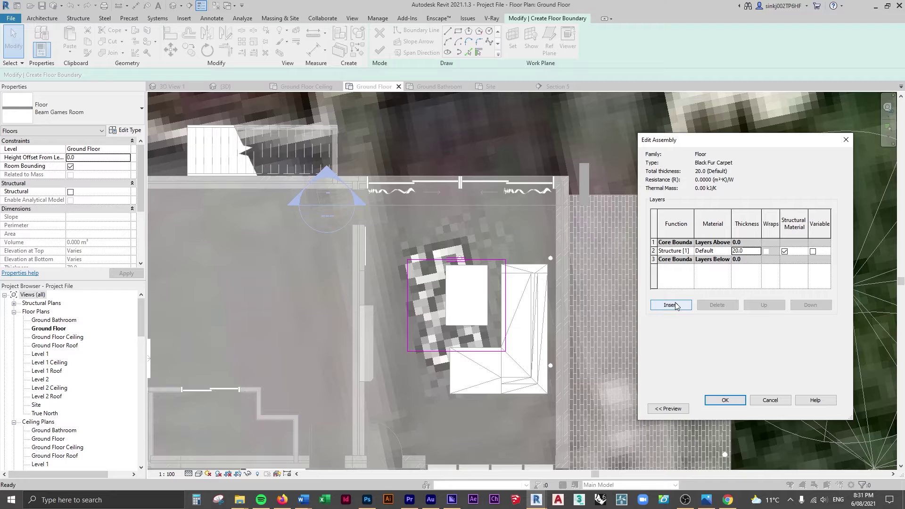
# Add a 60 mm layer above the core boundary of the carpet assembly with the function Finish 1 [4]
pyautogui.click(675, 306)
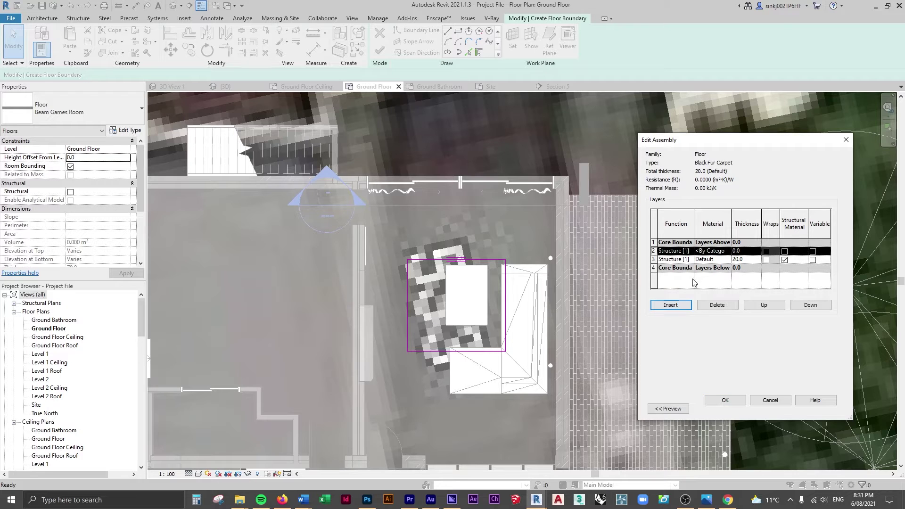
pyautogui.click(763, 307)
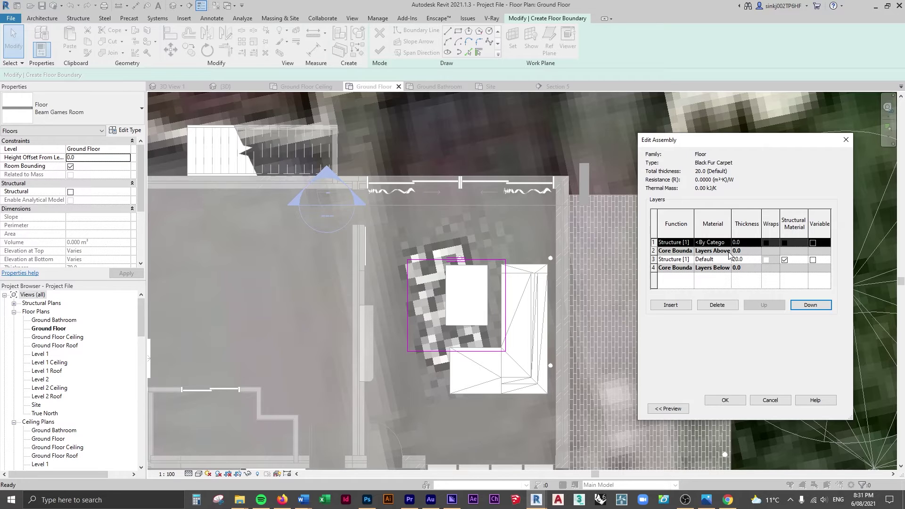
pyautogui.click(685, 242)
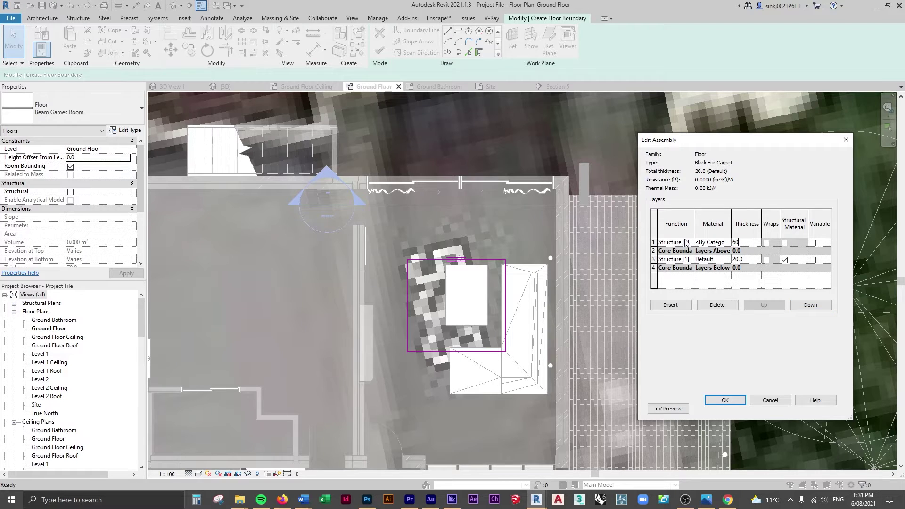
pyautogui.click(690, 243)
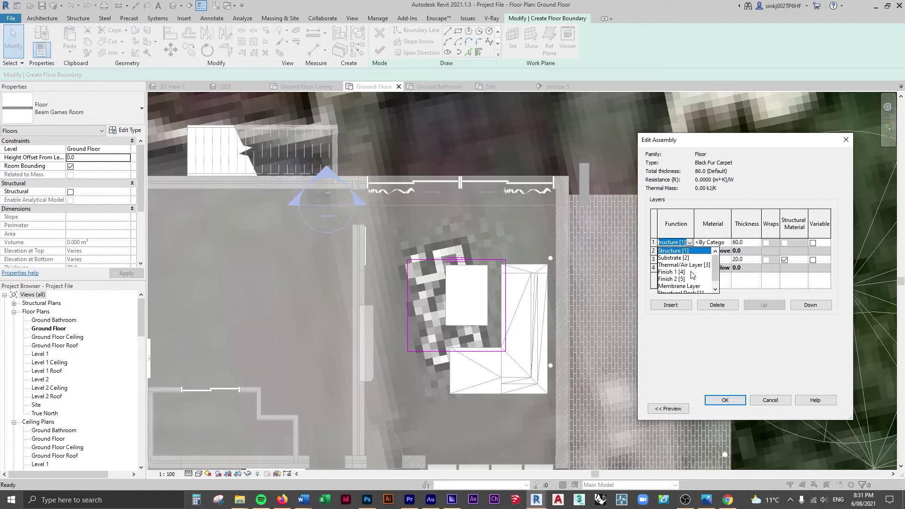
pyautogui.click(692, 273)
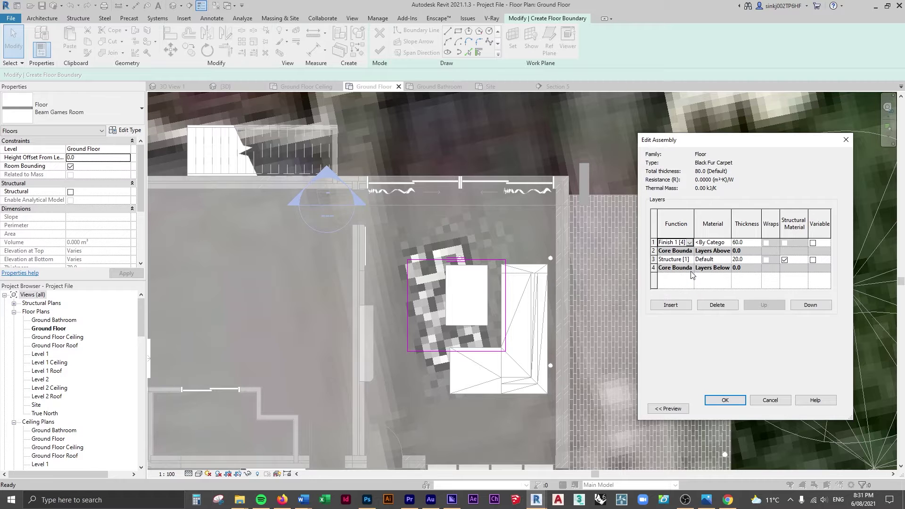
# Find the library's Grass material for the Finish 1 layer, add it to the project and set its keywords to grass
pyautogui.click(728, 243)
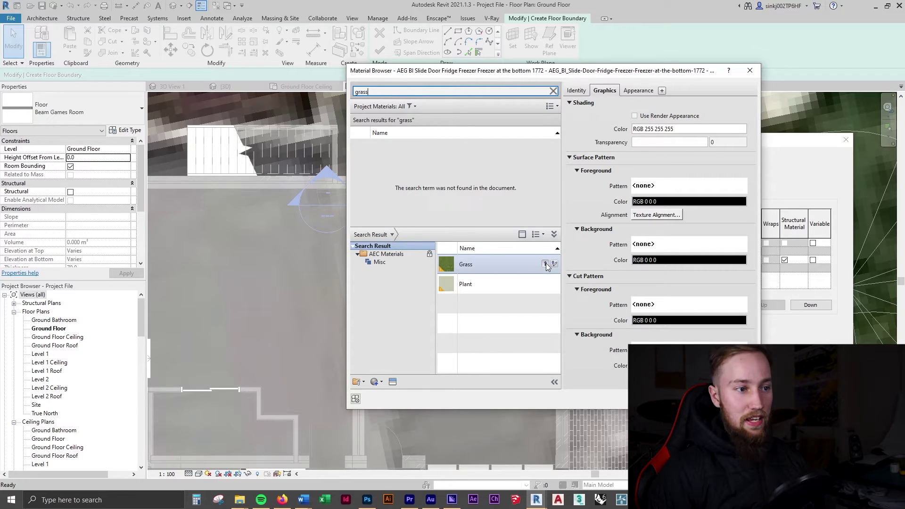
pyautogui.click(546, 264)
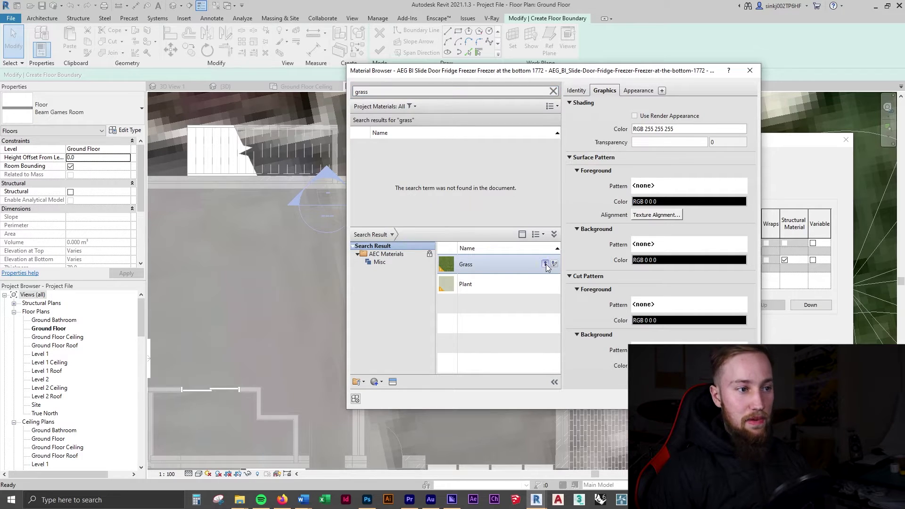
pyautogui.click(584, 94)
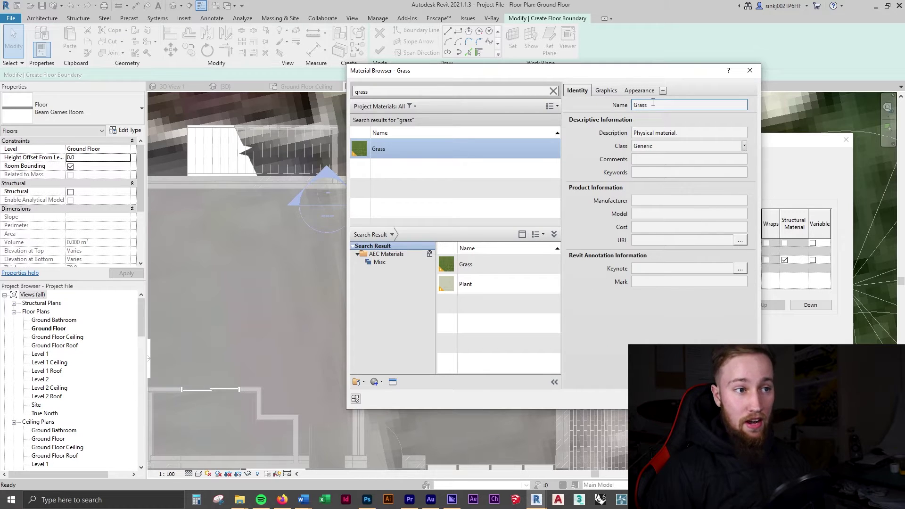
pyautogui.click(648, 173)
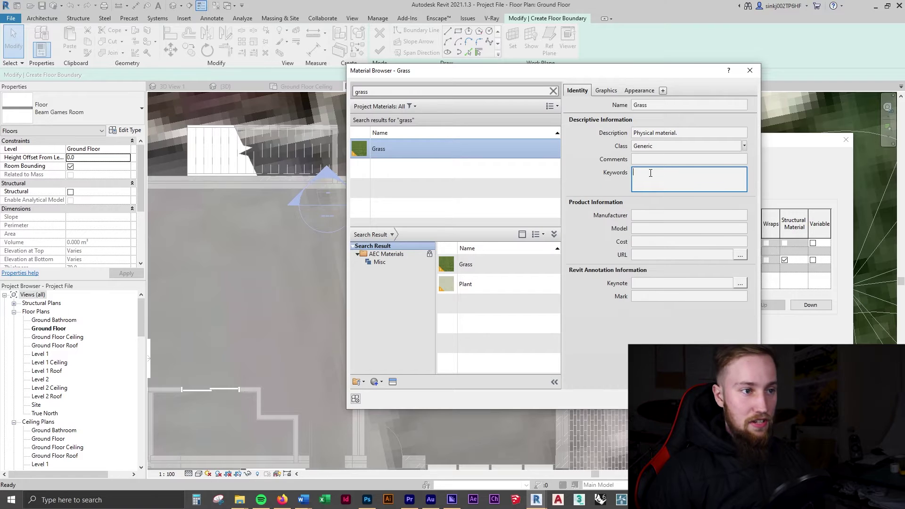
pyautogui.click(596, 183)
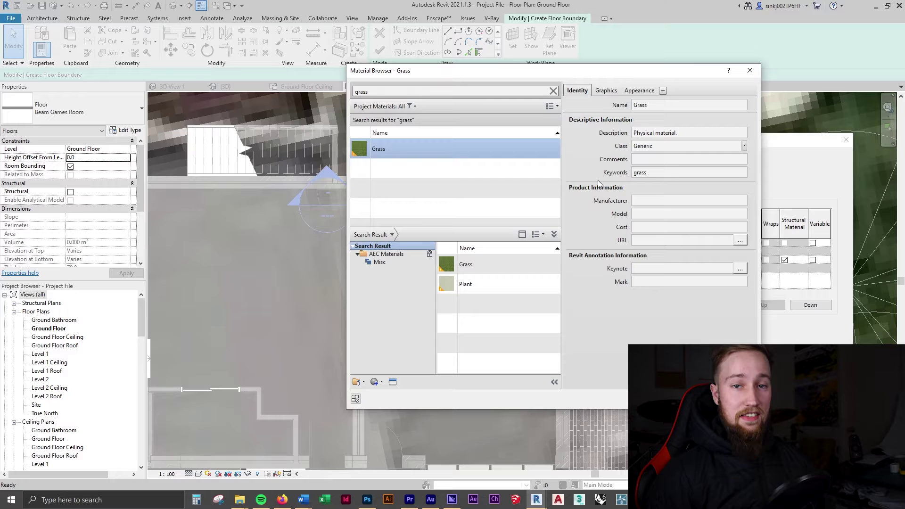
# Duplicate the Grass material as Black Fur and open the duplicate's appearance settings
pyautogui.click(605, 90)
pyautogui.rightClick(497, 153)
pyautogui.click(500, 166)
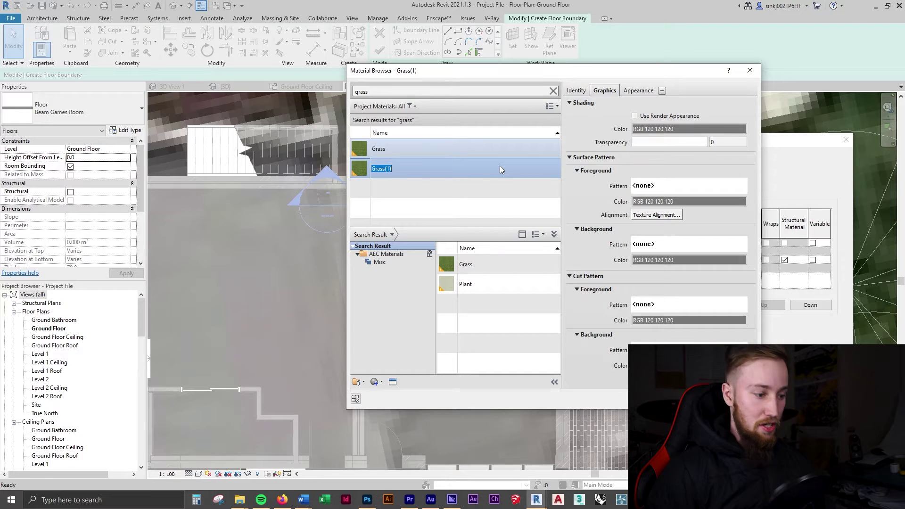
pyautogui.write('Black Fur')
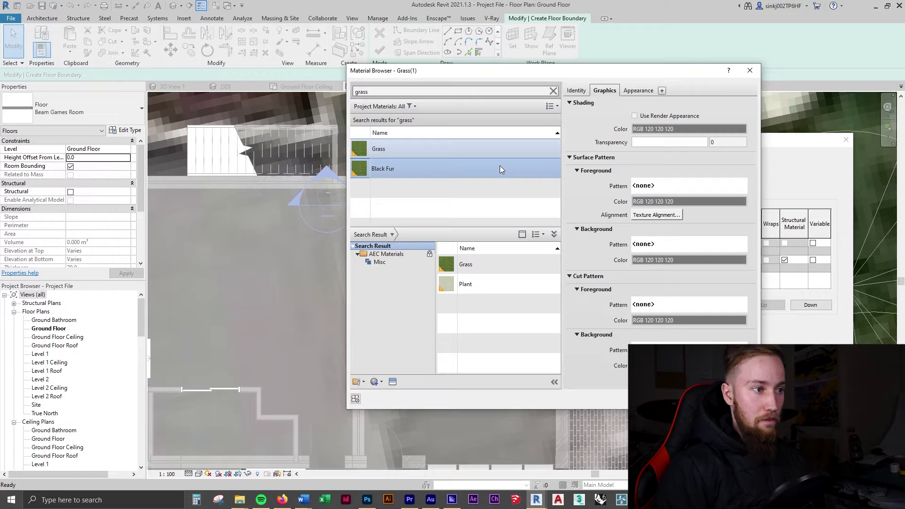
pyautogui.press('Return')
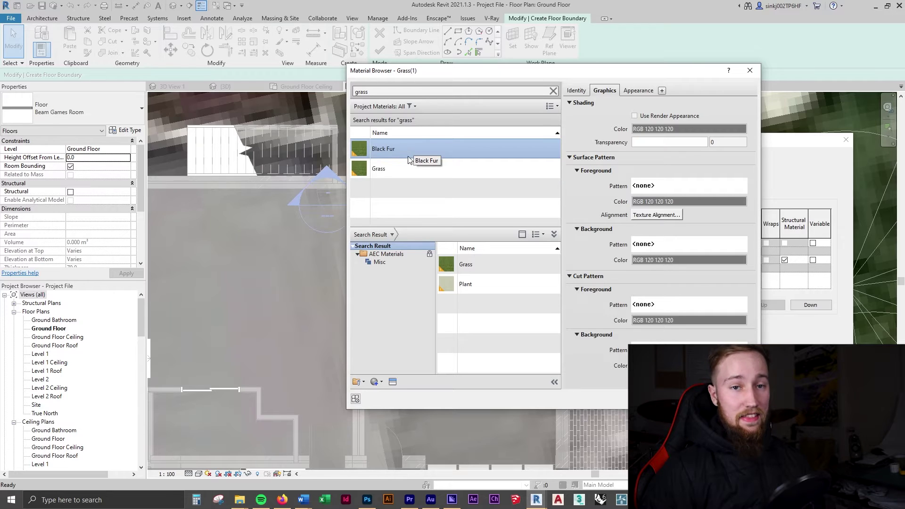
pyautogui.click(640, 91)
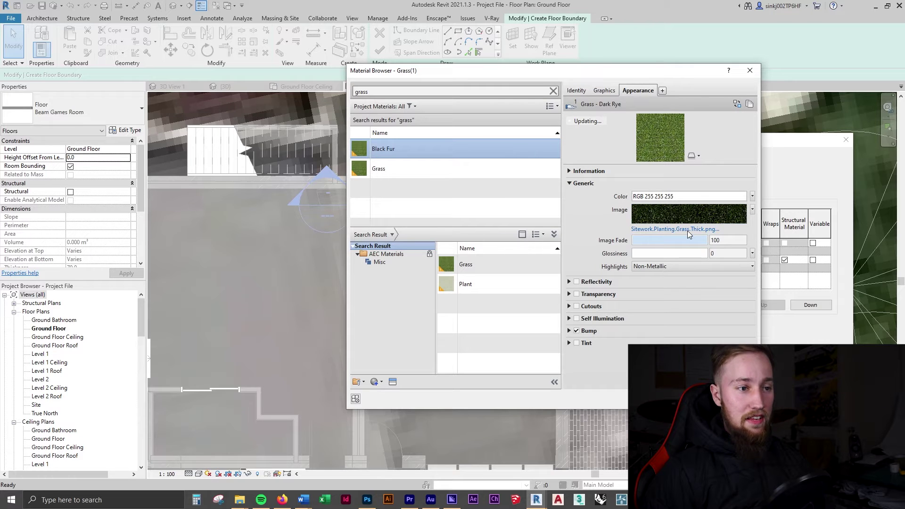
pyautogui.moveTo(700, 223)
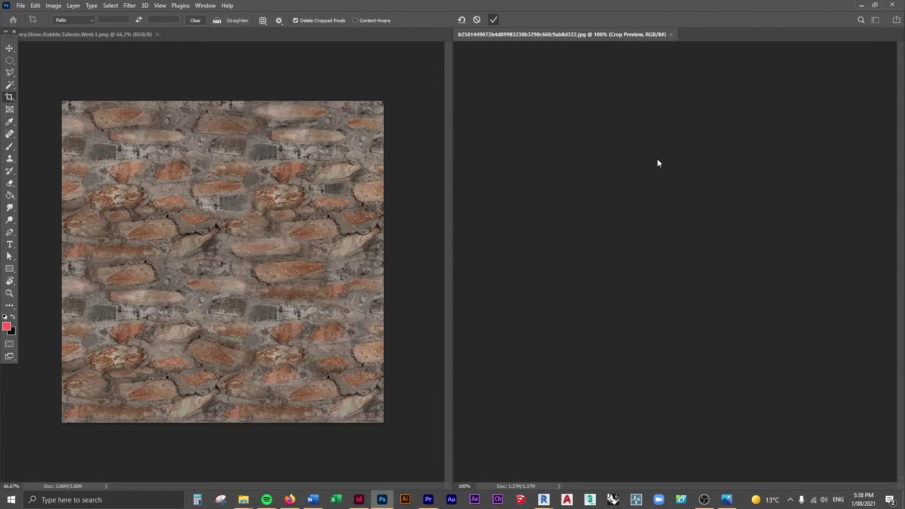
# In Photoshop, apply Match Color to the stone rubble texture, using the other open image's Background layer as the source
pyautogui.click(53, 6)
pyautogui.moveTo(68, 30)
pyautogui.click(168, 221)
pyautogui.click(156, 332)
pyautogui.click(156, 350)
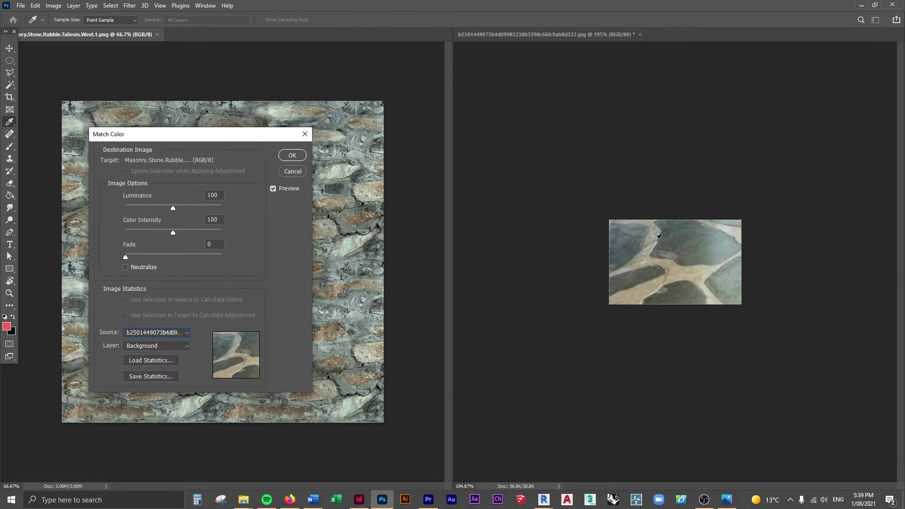
pyautogui.moveTo(200, 133); pyautogui.dragTo(469, 143)
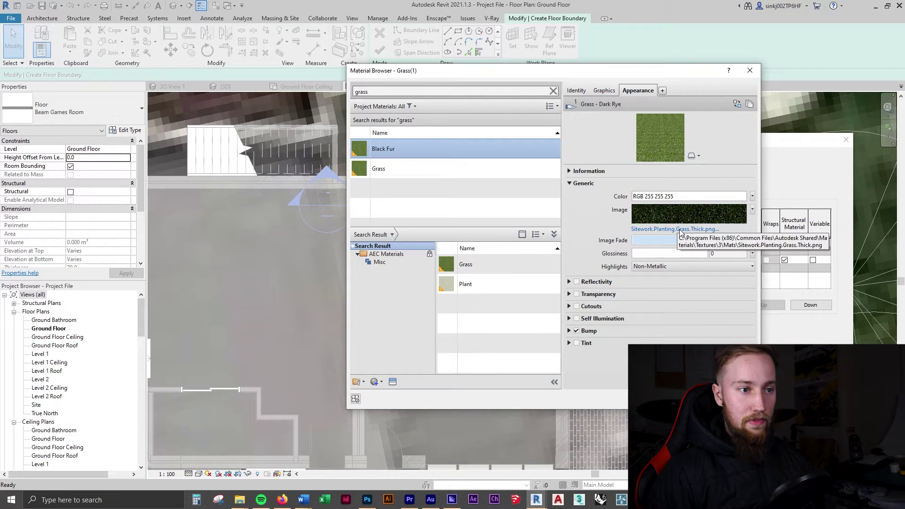
# From the Black Fur material's image selection, open the texture Sitework.Planting.Grass.Thick.png in Adobe Photoshop 2021
pyautogui.click(677, 230)
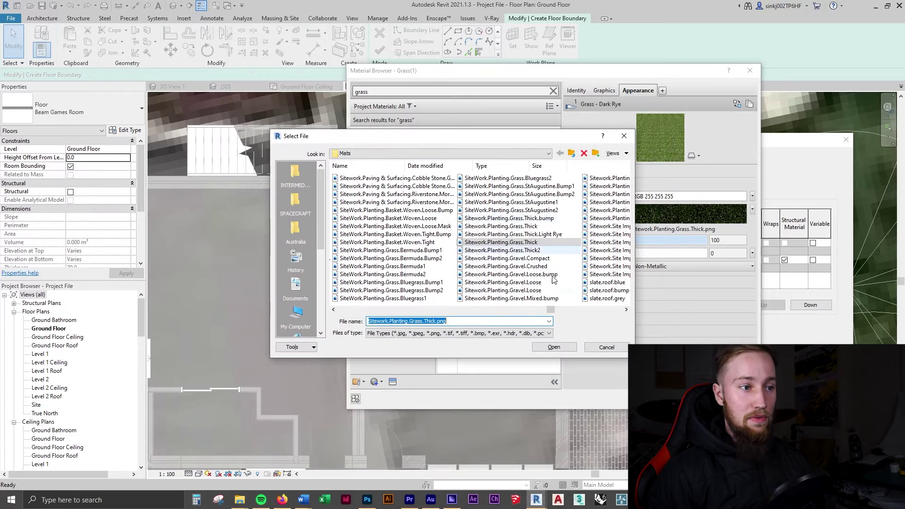
pyautogui.click(542, 242)
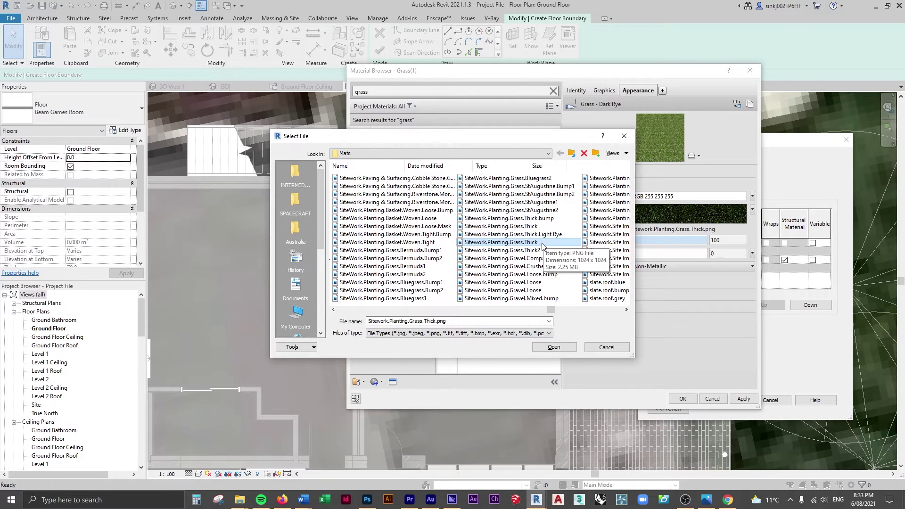
pyautogui.rightClick(539, 242)
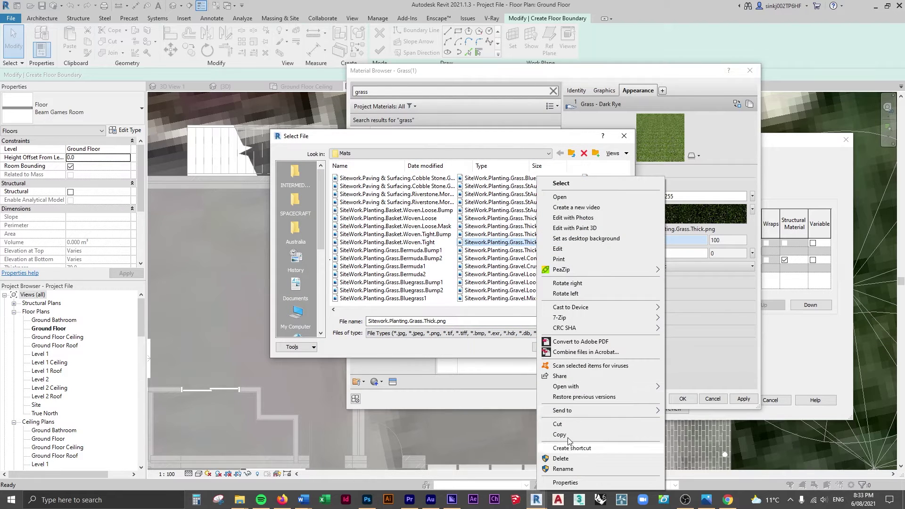
pyautogui.moveTo(573, 388)
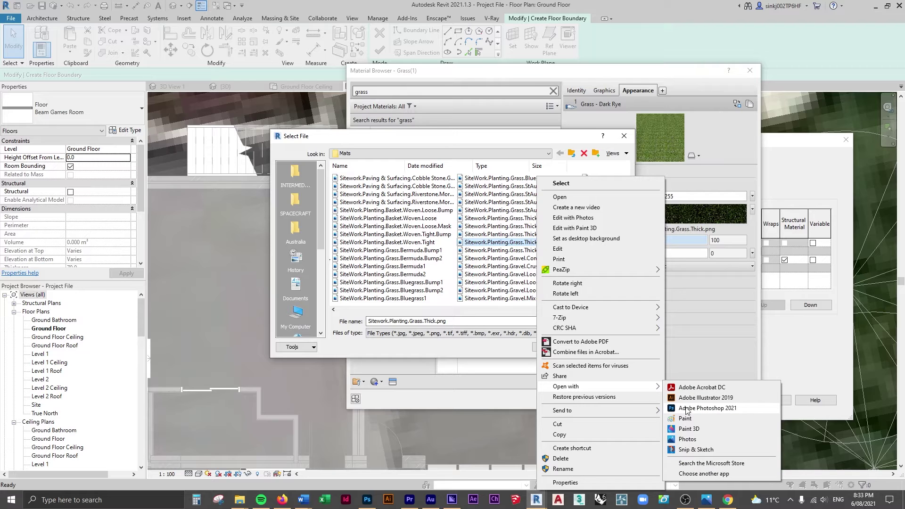
pyautogui.click(686, 408)
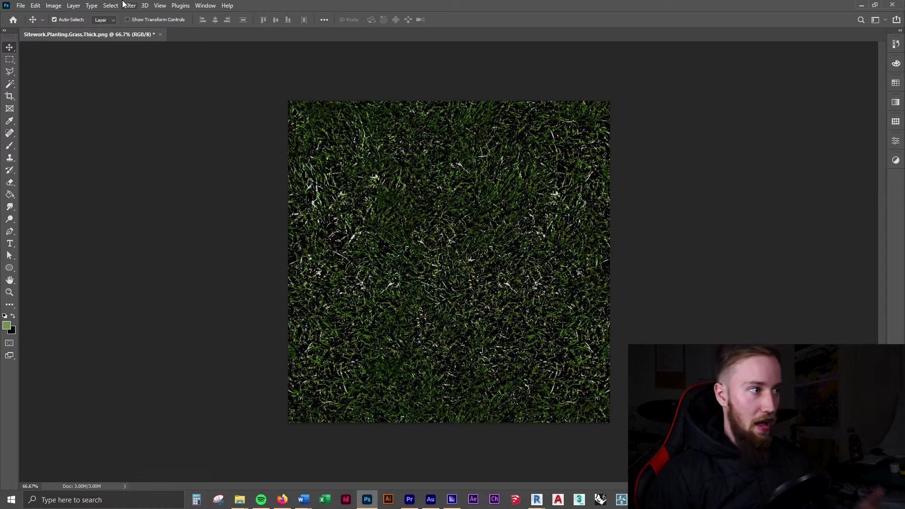
# Convert the grass texture to black and white using the Default preset
pyautogui.click(61, 6)
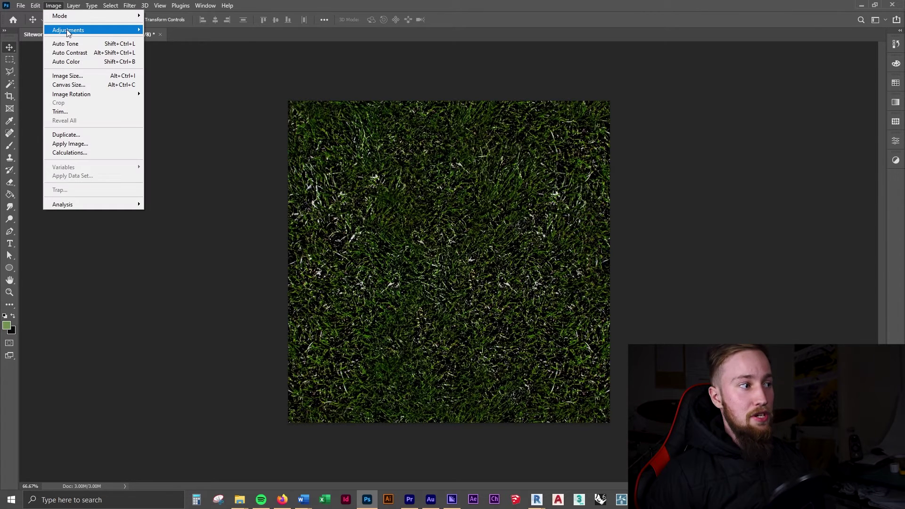
pyautogui.moveTo(69, 31)
pyautogui.click(183, 97)
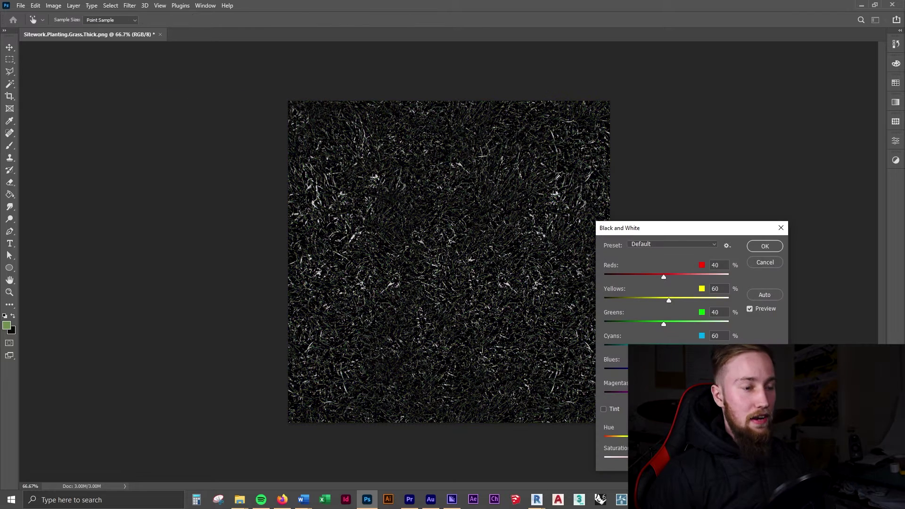
pyautogui.click(764, 247)
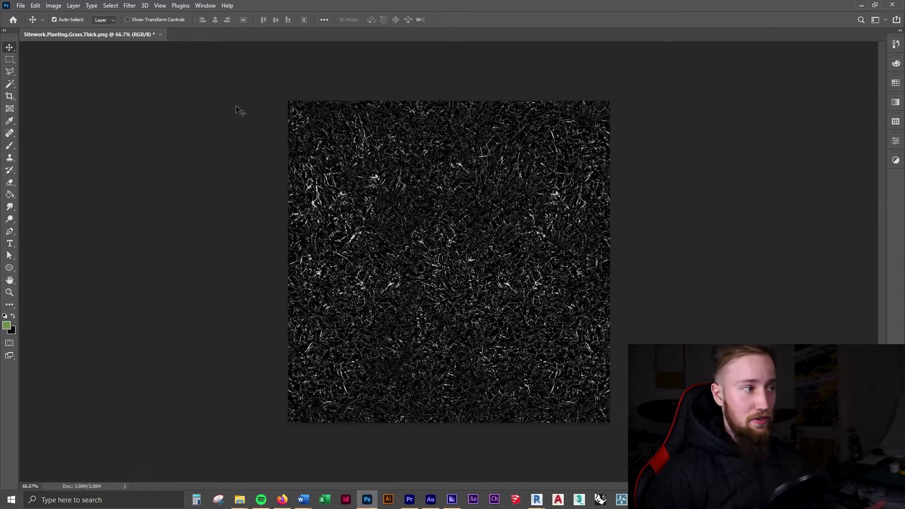
# Try to save the black-and-white texture over the original Sitework.Planting.Grass.Thick.png
pyautogui.click(20, 6)
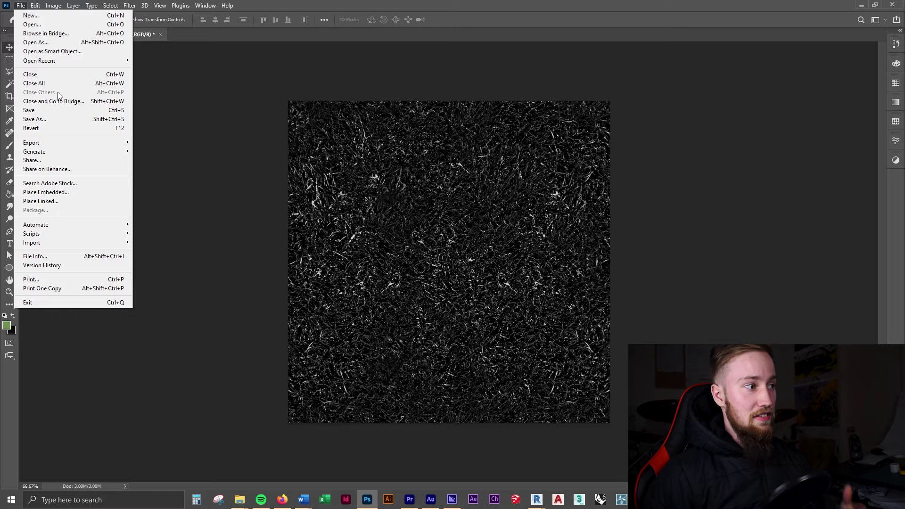
pyautogui.click(40, 111)
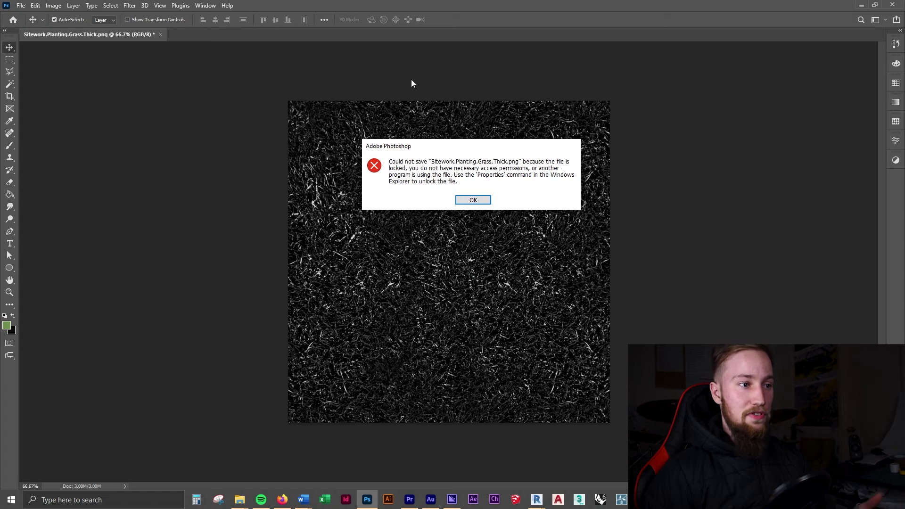
pyautogui.click(471, 201)
# Start saving the black-and-white texture as a separate file and browse for a destination folder
pyautogui.click(21, 6)
pyautogui.click(53, 119)
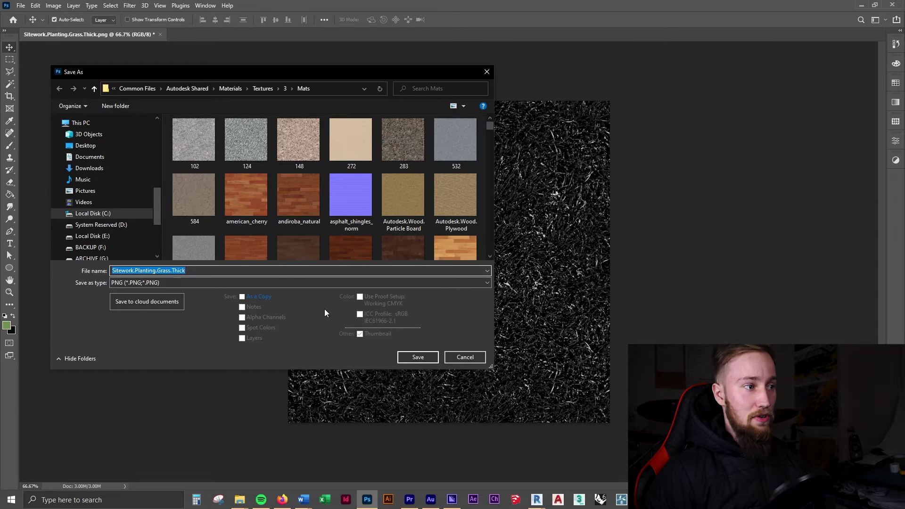
pyautogui.scroll(-5, 330, 170)
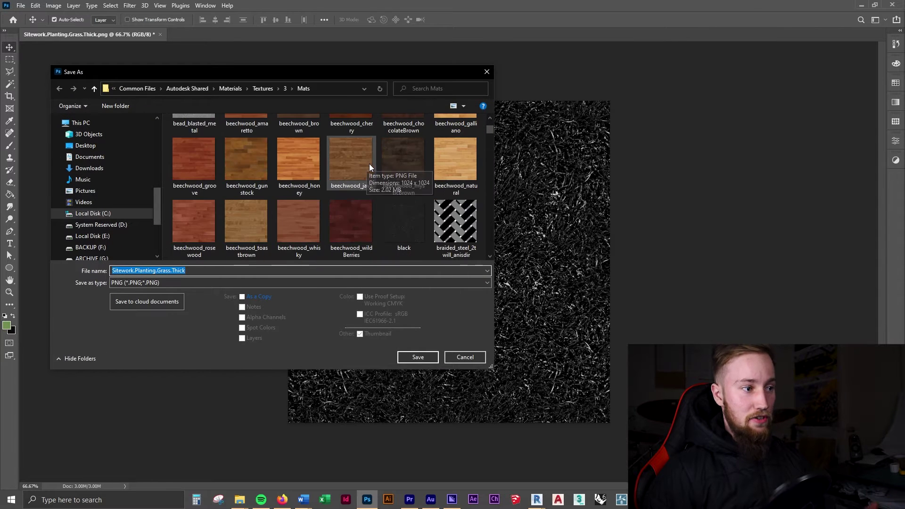
pyautogui.scroll(5, 448, 188)
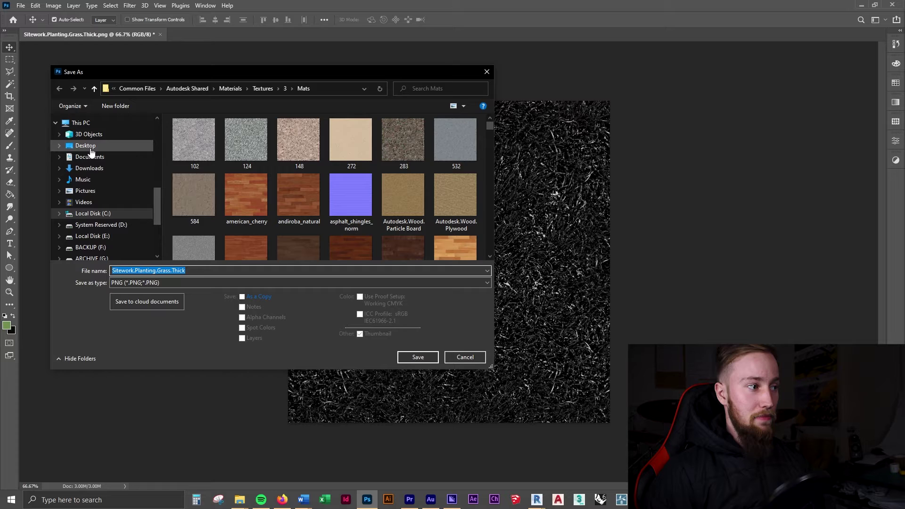
pyautogui.scroll(2, 117, 181)
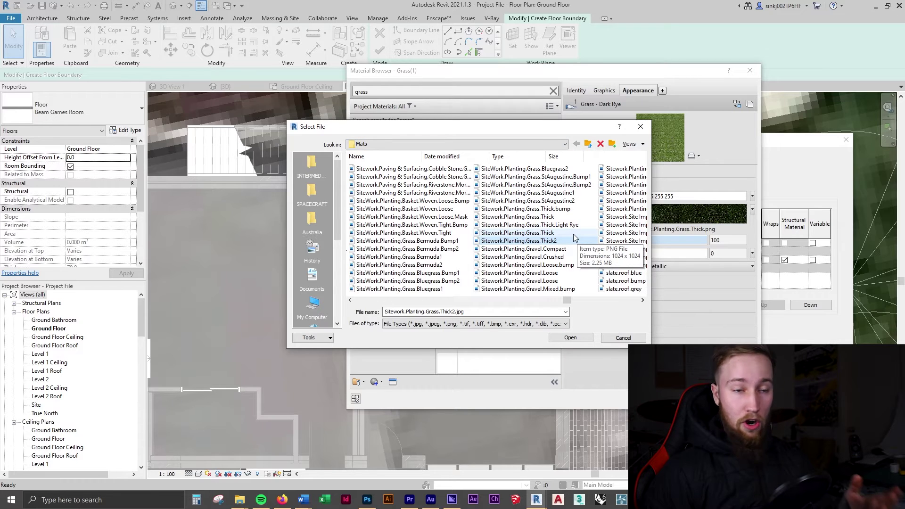
# In Revit's image selection, rename the texture file Sitework.Planting.Grass.Thick2 to Black Fur, granting administrator permission
pyautogui.moveTo(519, 130); pyautogui.dragTo(483, 129)
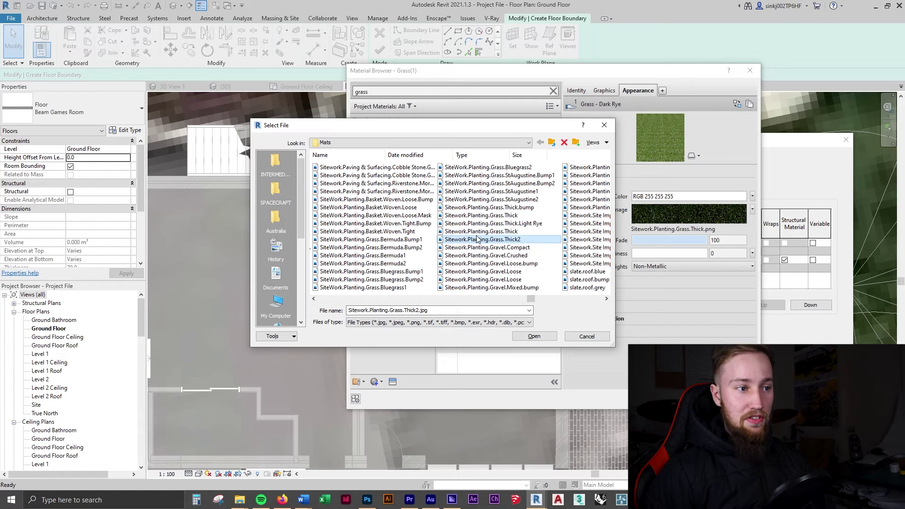
pyautogui.press('Up')
pyautogui.click(531, 240)
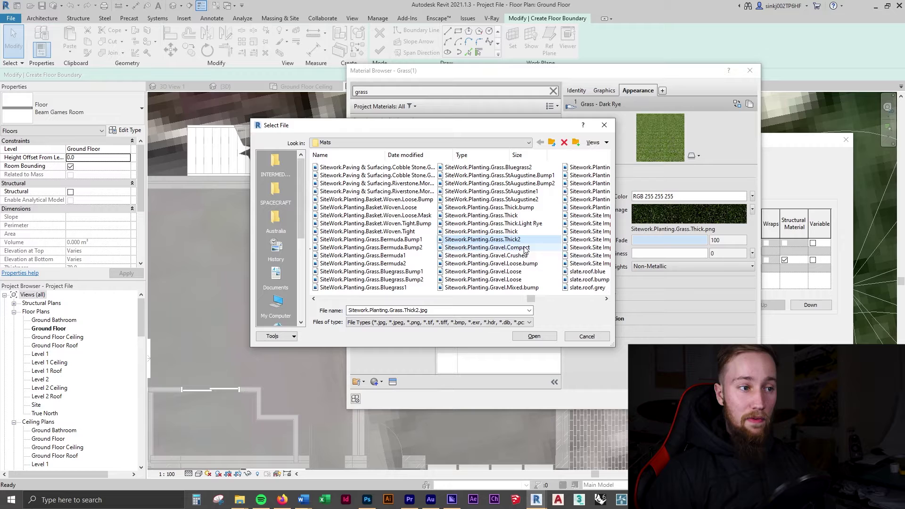
pyautogui.click(518, 240)
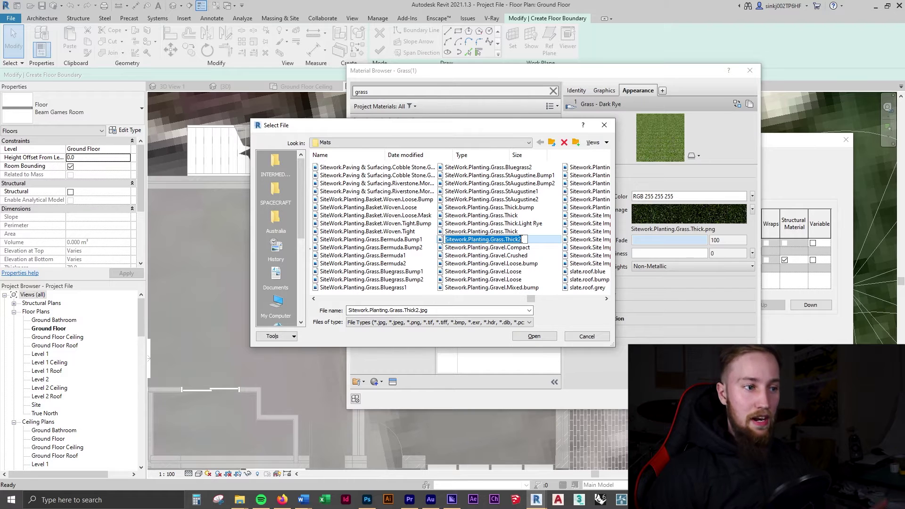
pyautogui.press('BackSpace')
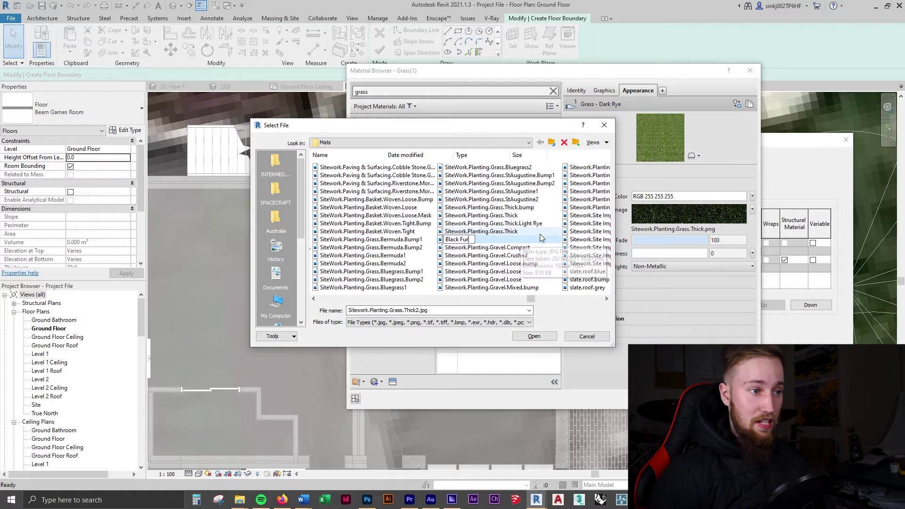
pyautogui.click(520, 234)
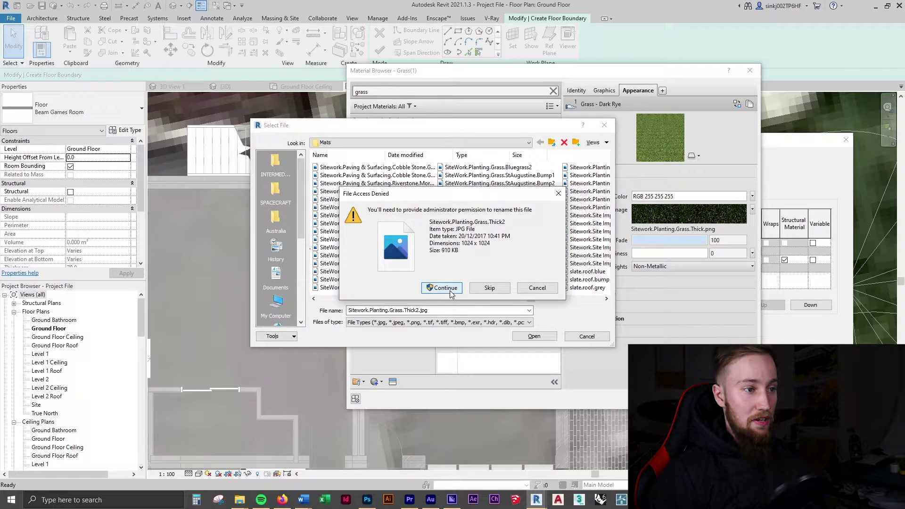
pyautogui.click(449, 289)
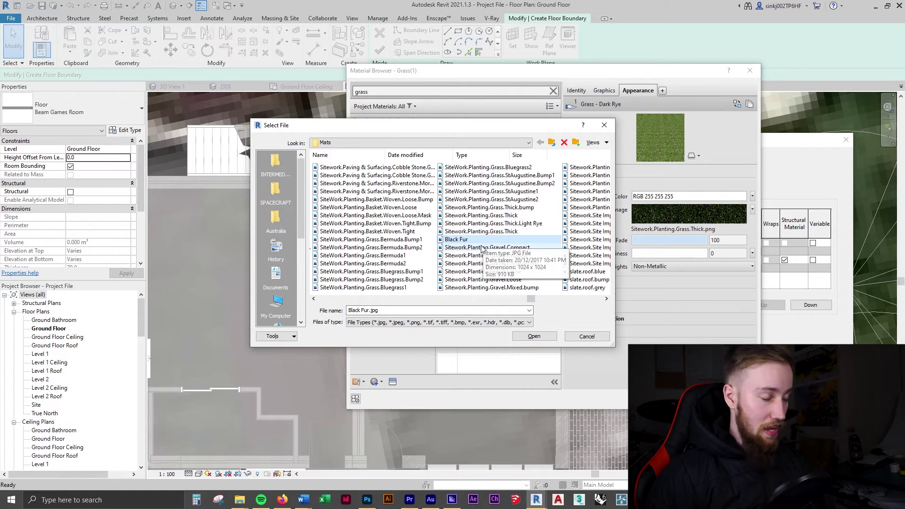
# Load Black Fur.jpg as the Black Fur material's appearance image and enable Use Render Appearance for its shading
pyautogui.click(528, 143)
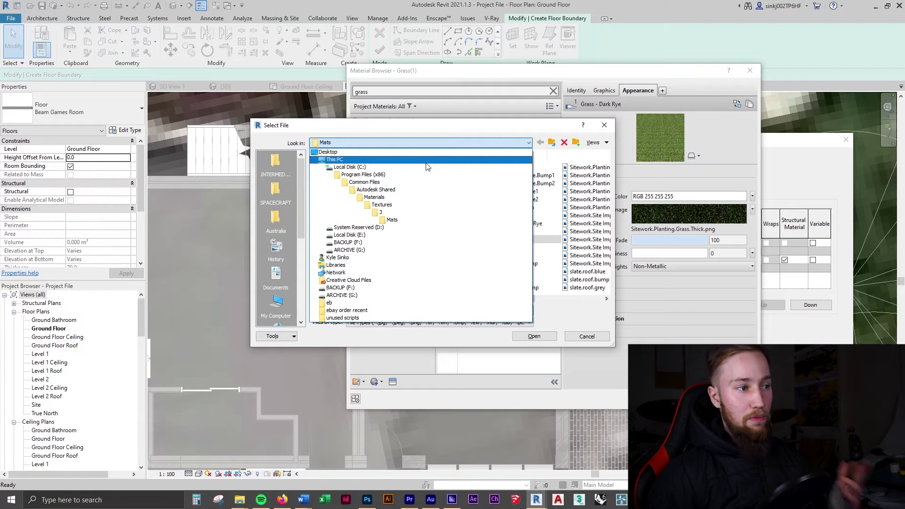
pyautogui.click(471, 128)
pyautogui.click(533, 336)
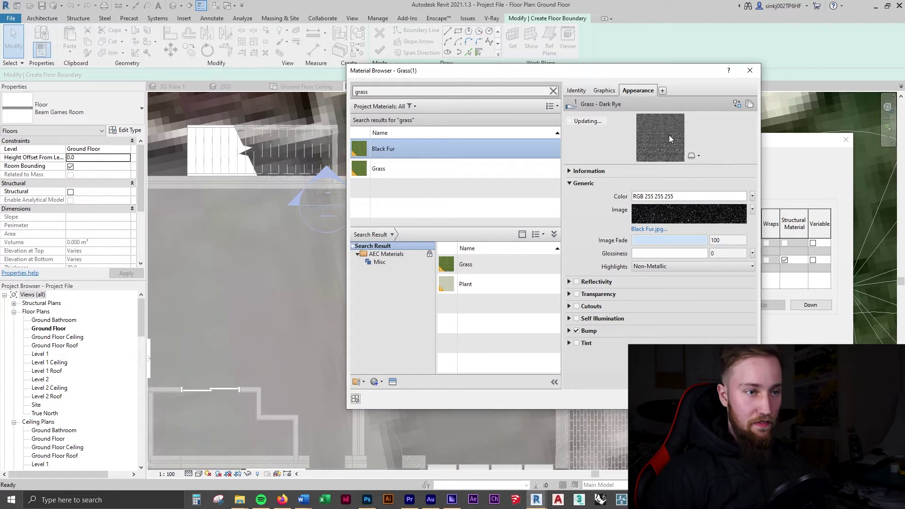
pyautogui.click(605, 91)
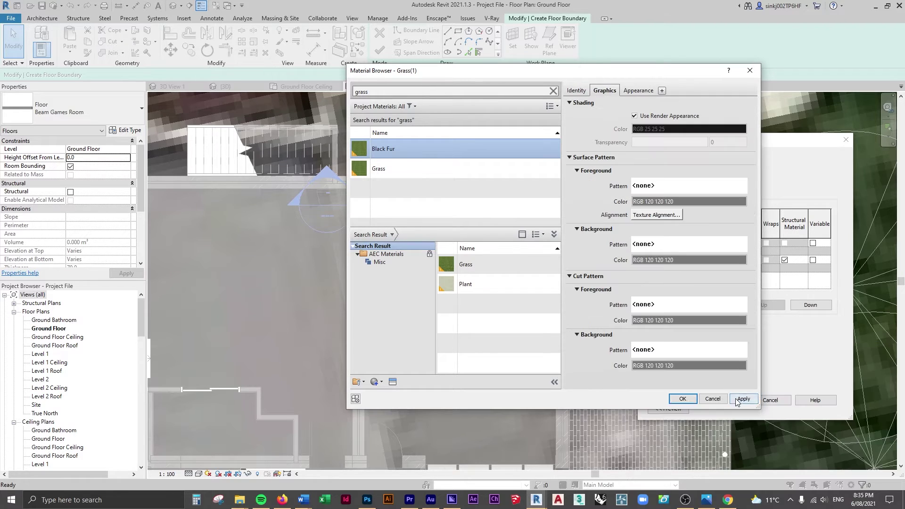
# Apply the Black Fur material, confirm the carpet's layer structure and type properties, and finish the floor boundary sketch
pyautogui.click(737, 400)
pyautogui.click(684, 398)
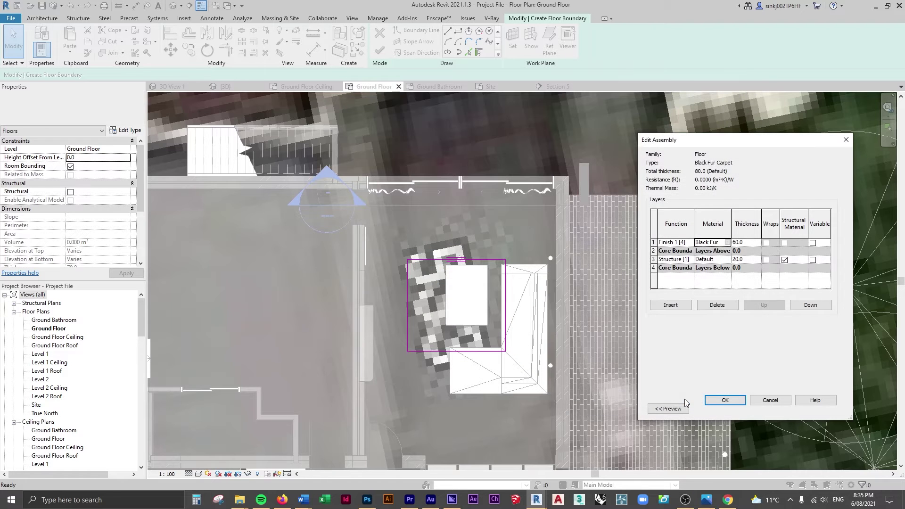
pyautogui.click(725, 399)
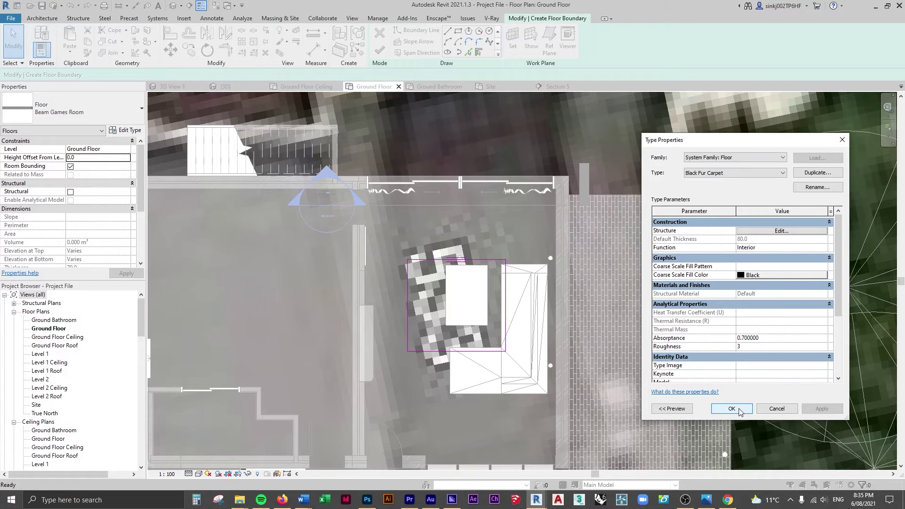
pyautogui.click(731, 409)
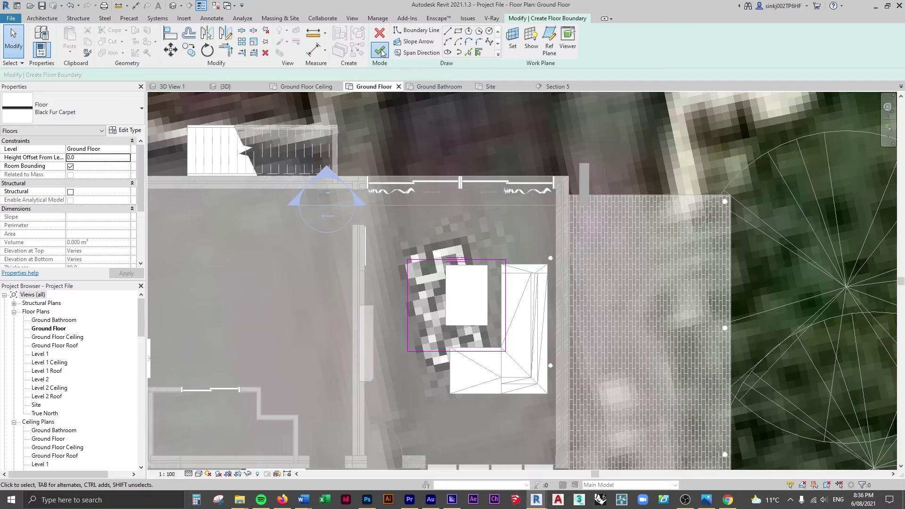
pyautogui.click(380, 50)
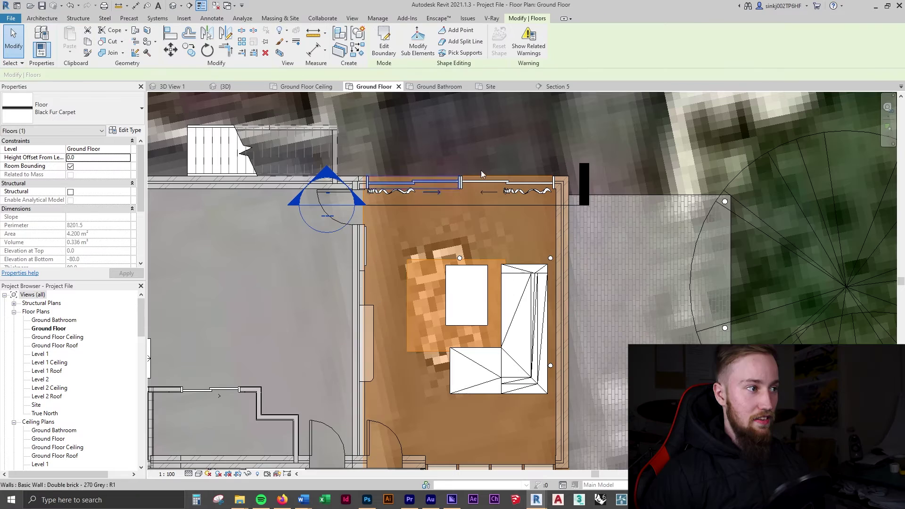
# Set the carpet floor's height offset from level to 20
pyautogui.click(92, 158)
pyautogui.click(90, 156)
pyautogui.moveTo(89, 157); pyautogui.dragTo(35, 151)
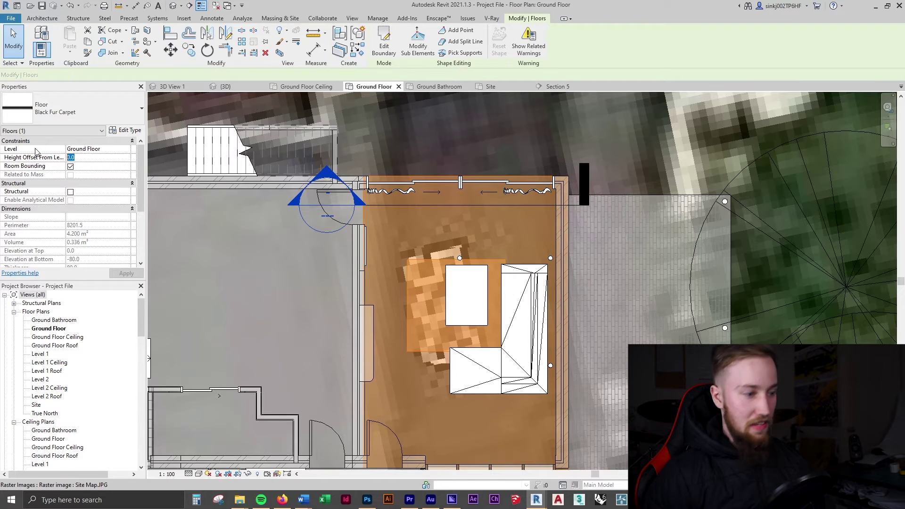
pyautogui.write('20')
pyautogui.press('Return')
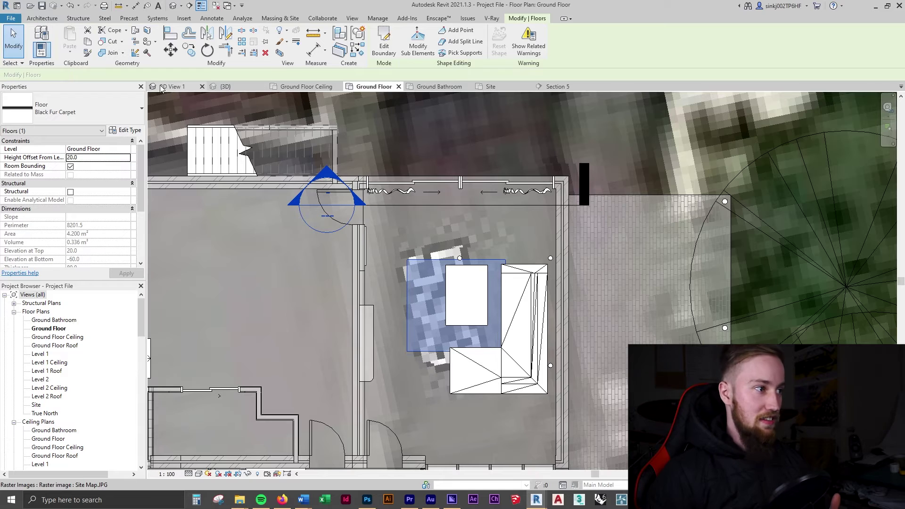
# Open 3D View 1 and switch to Enscape to examine the carpet's render
pyautogui.click(161, 87)
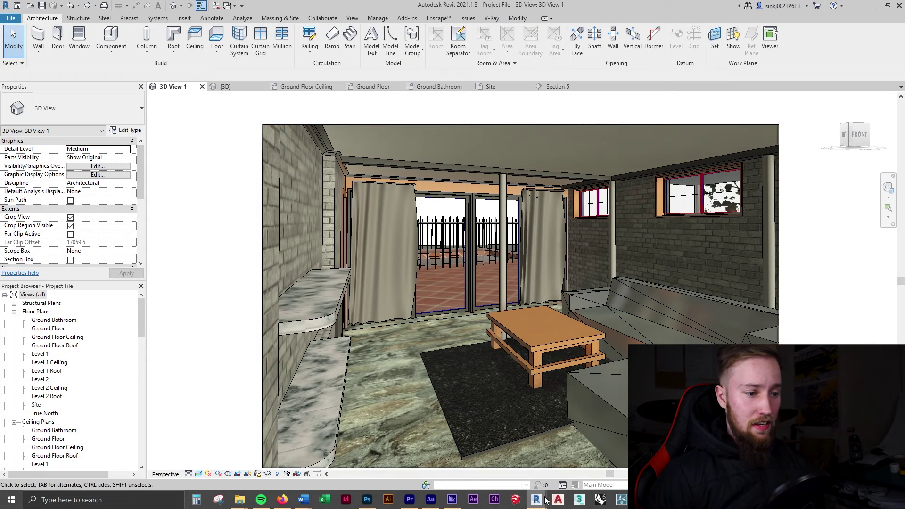
pyautogui.moveTo(542, 500)
pyautogui.click(567, 469)
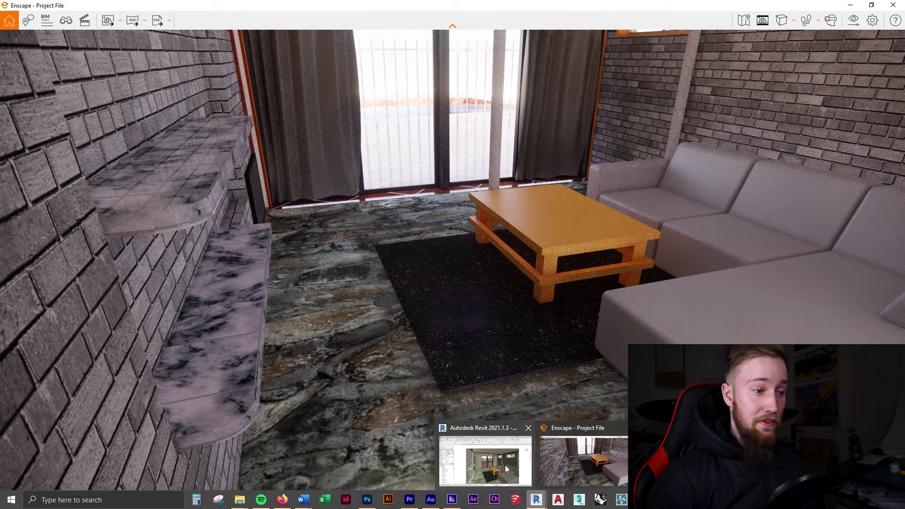
# Back in Revit, open the Black Fur material of the carpet's finish layer and clear its grass keyword
pyautogui.click(485, 460)
pyautogui.click(124, 130)
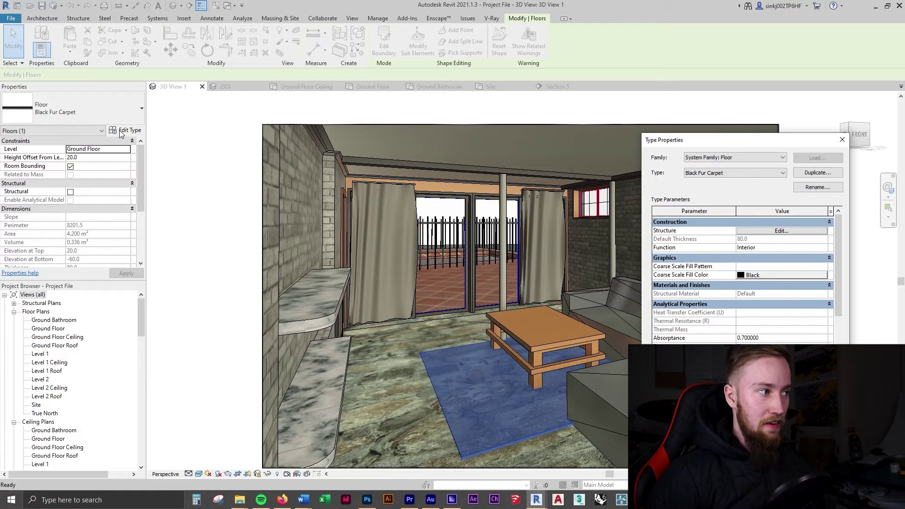
pyautogui.click(773, 231)
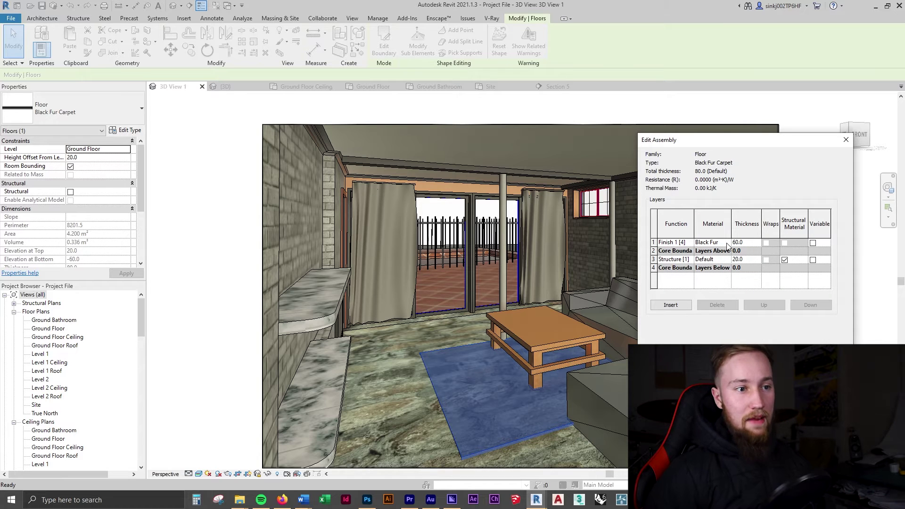
pyautogui.click(713, 242)
pyautogui.click(728, 242)
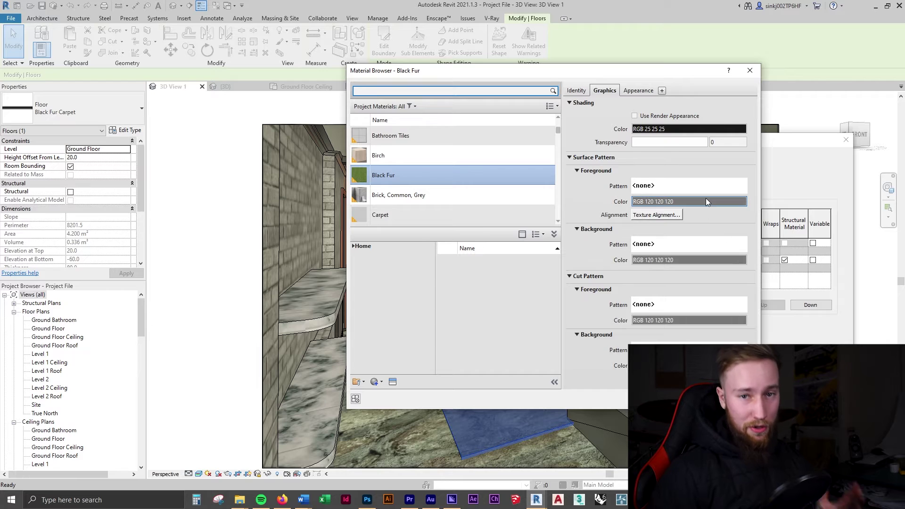
pyautogui.click(577, 90)
pyautogui.click(666, 176)
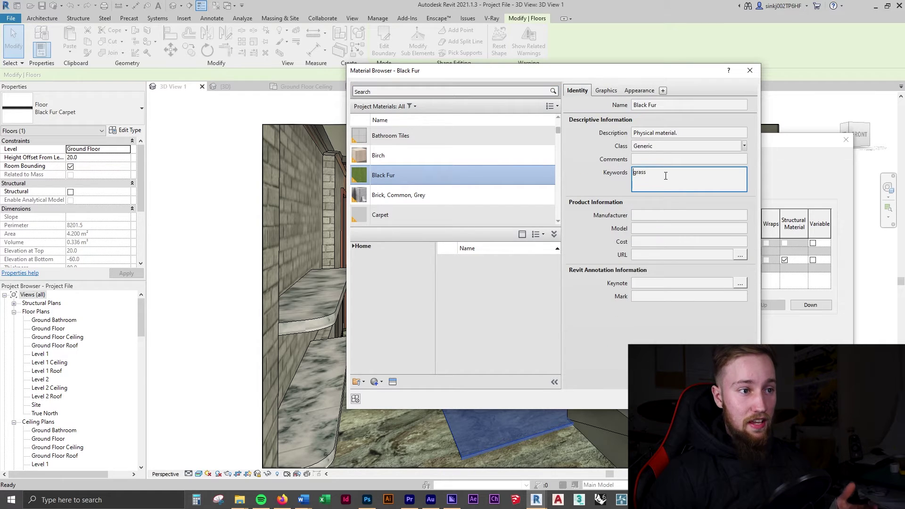
pyautogui.click(594, 162)
# Rename the Black Fur material to grass 2 and confirm the material, layer structure and type properties
pyautogui.click(680, 105)
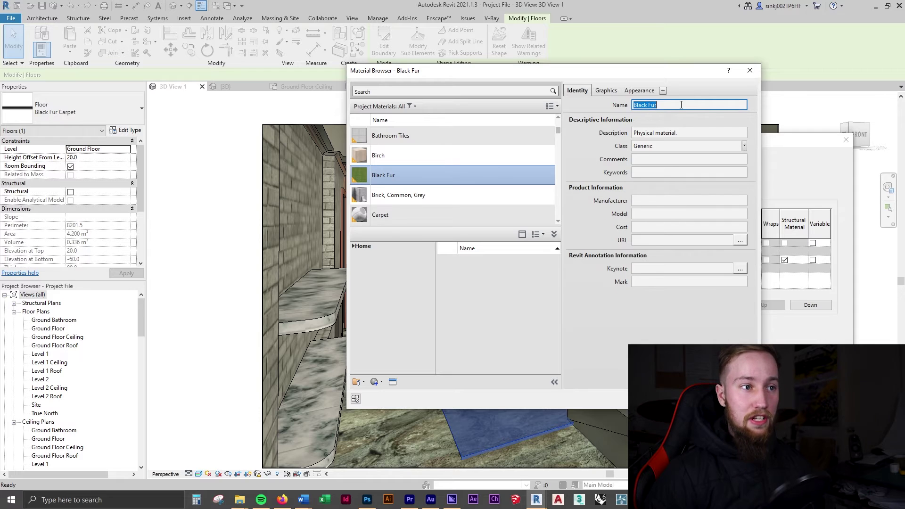
pyautogui.click(681, 106)
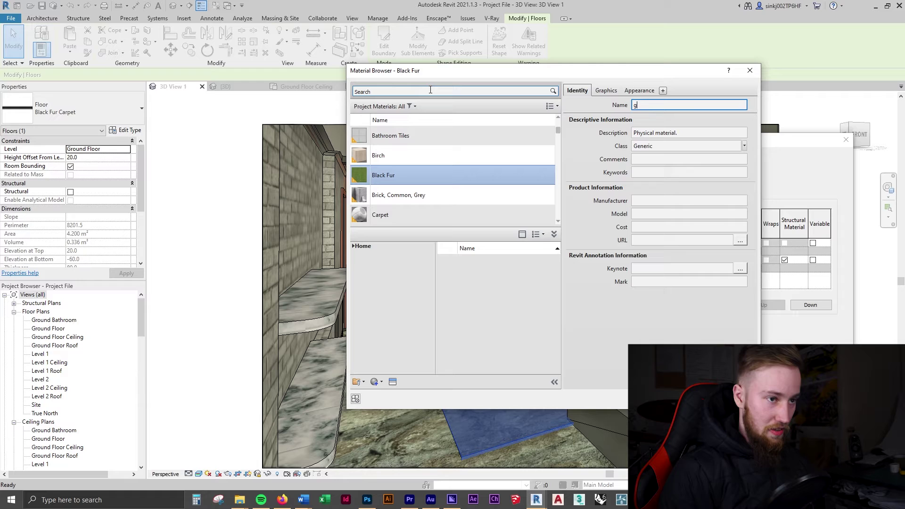
pyautogui.write('grass 2')
pyautogui.press('Return')
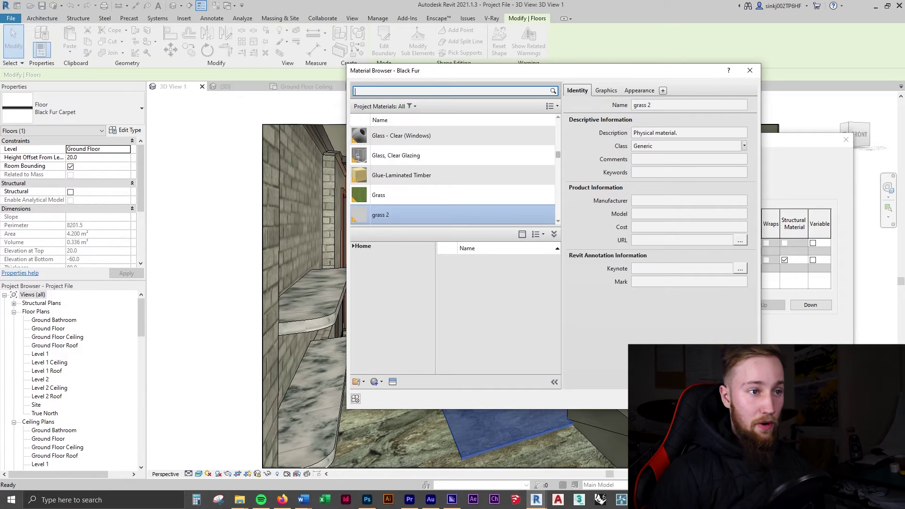
pyautogui.press('Return')
pyautogui.press('Return')
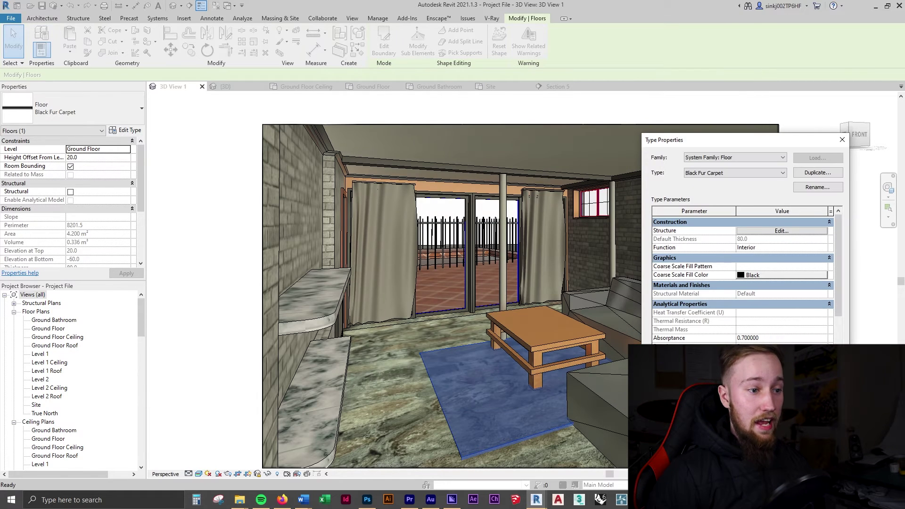
pyautogui.press('Return')
# Examine the carpet's fur in Enscape and compare it with the reference photo of the room
pyautogui.moveTo(536, 499)
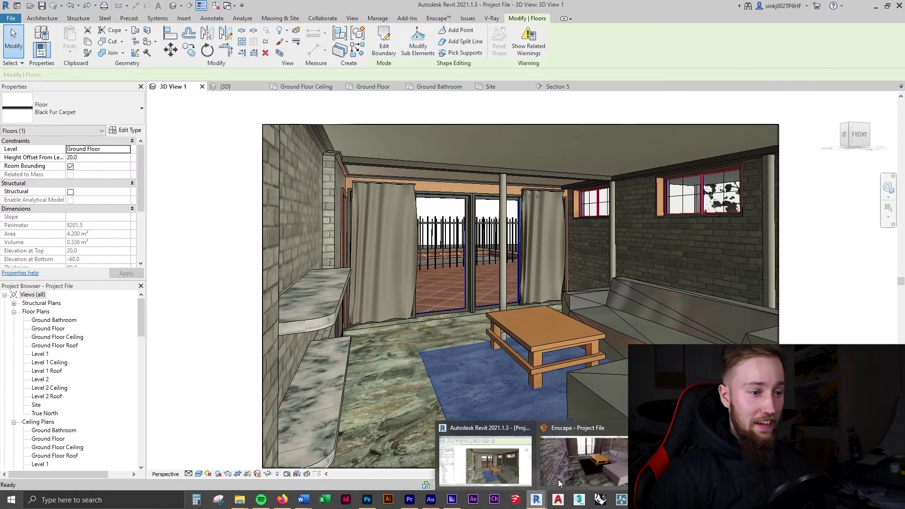
pyautogui.click(558, 479)
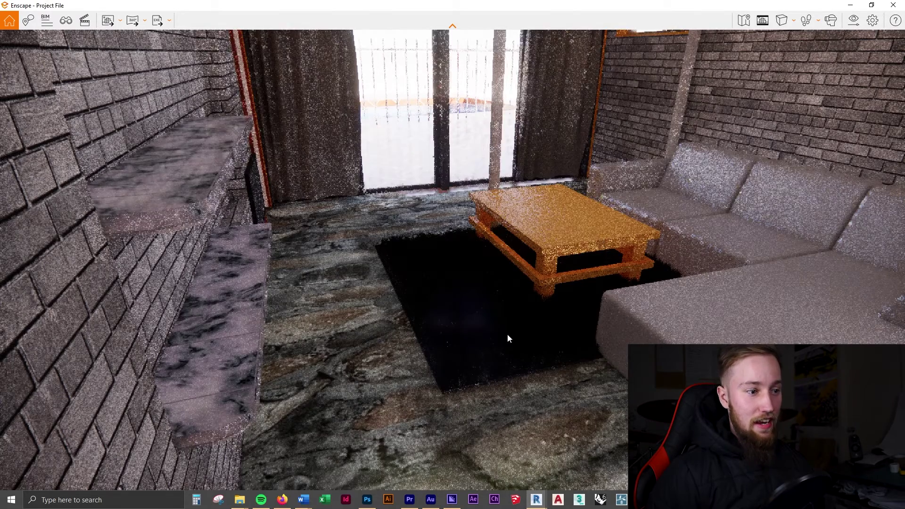
pyautogui.moveTo(557, 414); pyautogui.dragTo(533, 346, button='right')
pyautogui.hotkey('alt', 'Tab')
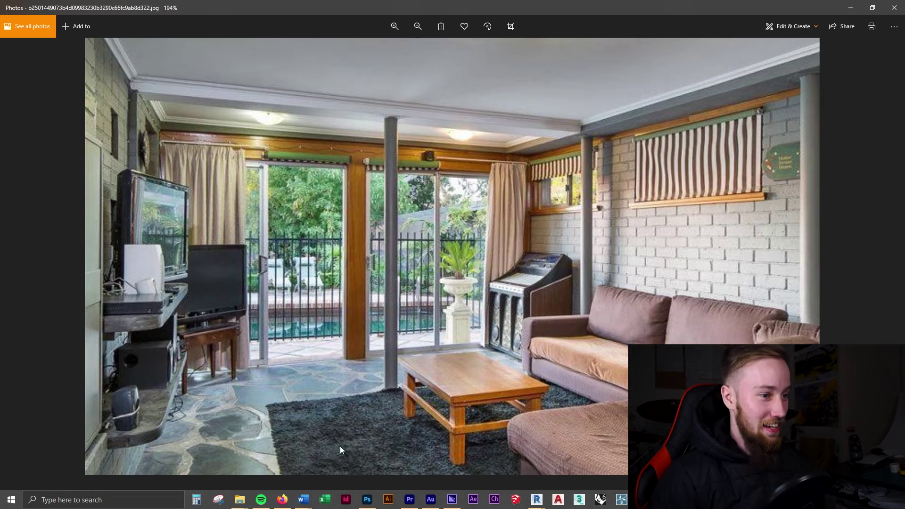
pyautogui.click(850, 8)
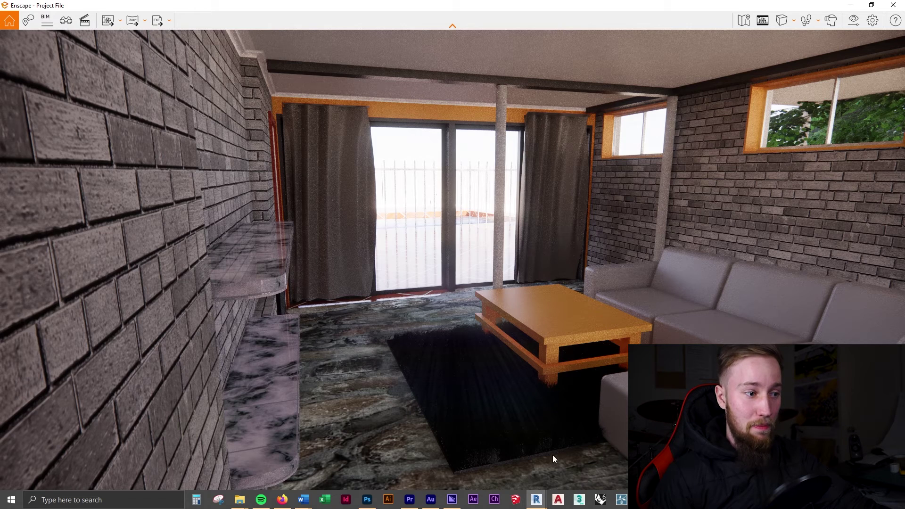
# In Revit, set the carpet's finish layer thickness to 30, confirm the type, and return to Enscape
pyautogui.click(537, 501)
pyautogui.click(499, 463)
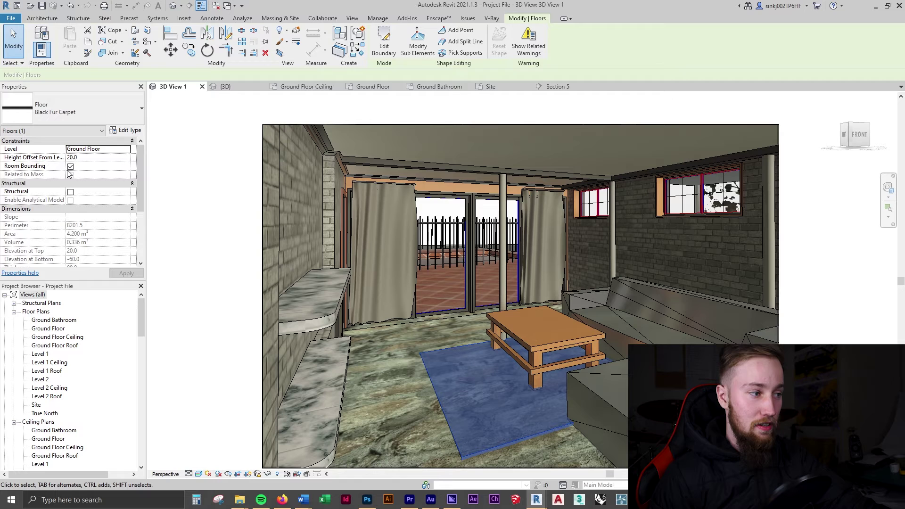
pyautogui.click(123, 133)
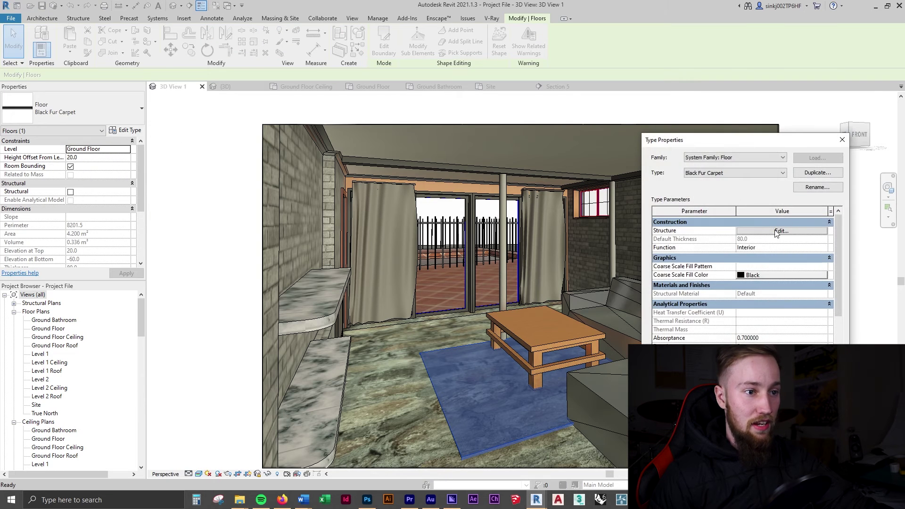
pyautogui.click(753, 234)
pyautogui.click(749, 243)
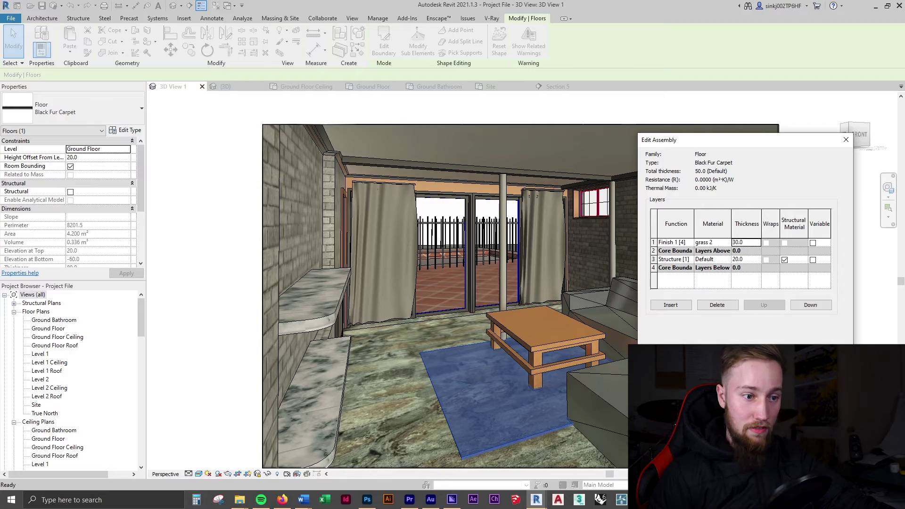
pyautogui.press('Return')
pyautogui.press('Return')
pyautogui.moveTo(536, 498)
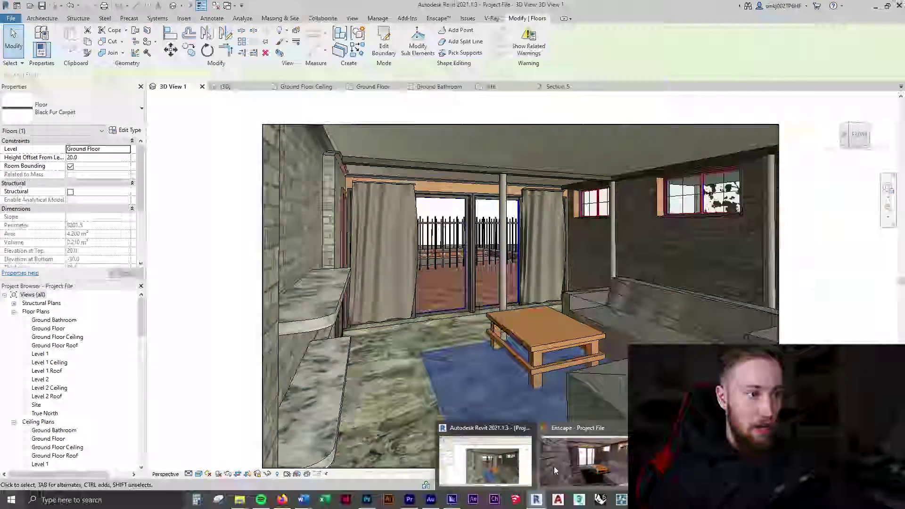
pyautogui.click(554, 466)
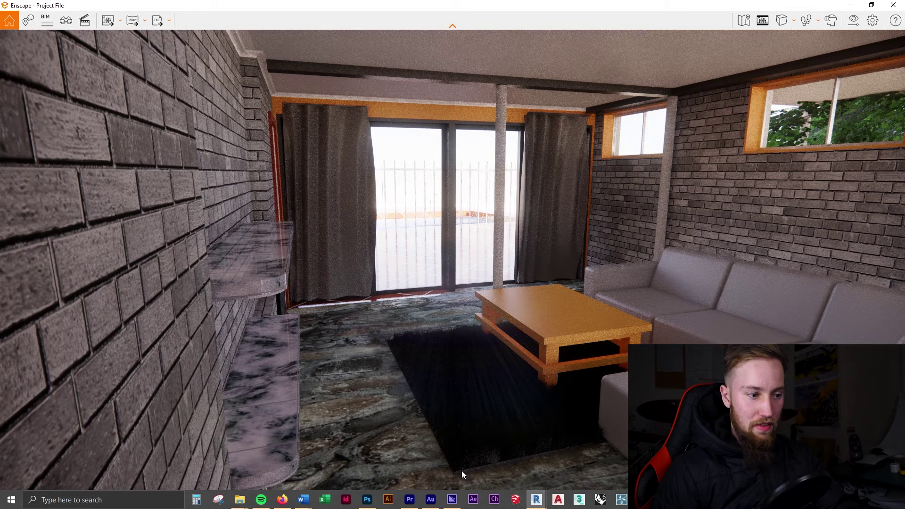
# Switch to Revit and set the carpet floor's height offset from level to 0
pyautogui.moveTo(536, 499)
pyautogui.click(486, 464)
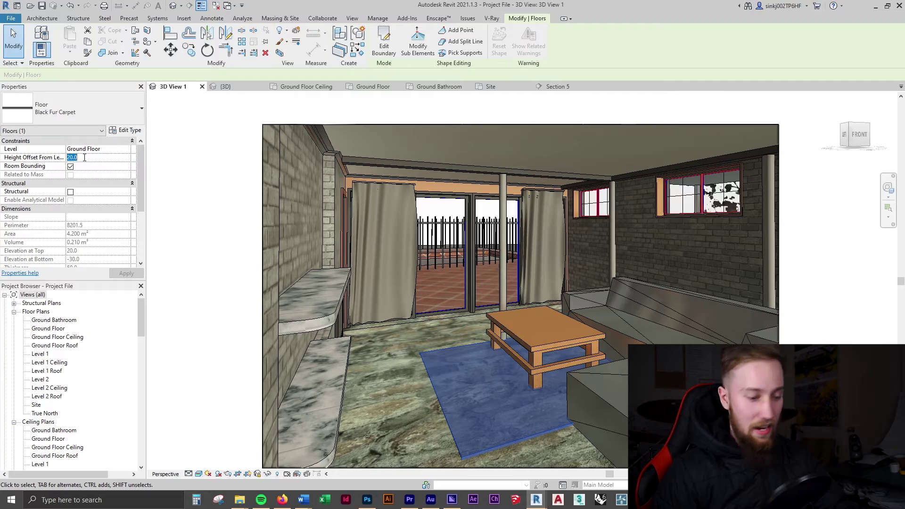
pyautogui.scroll(-2, 127, 145)
pyautogui.scroll(2, 141, 149)
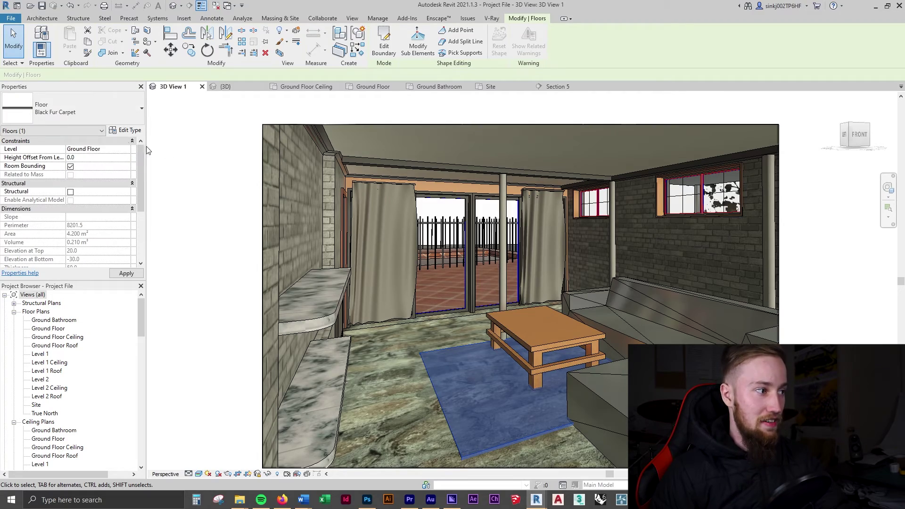
# Return to Enscape and examine the lowered carpet from nearer and farther viewpoints
pyautogui.moveTo(533, 500)
pyautogui.click(556, 471)
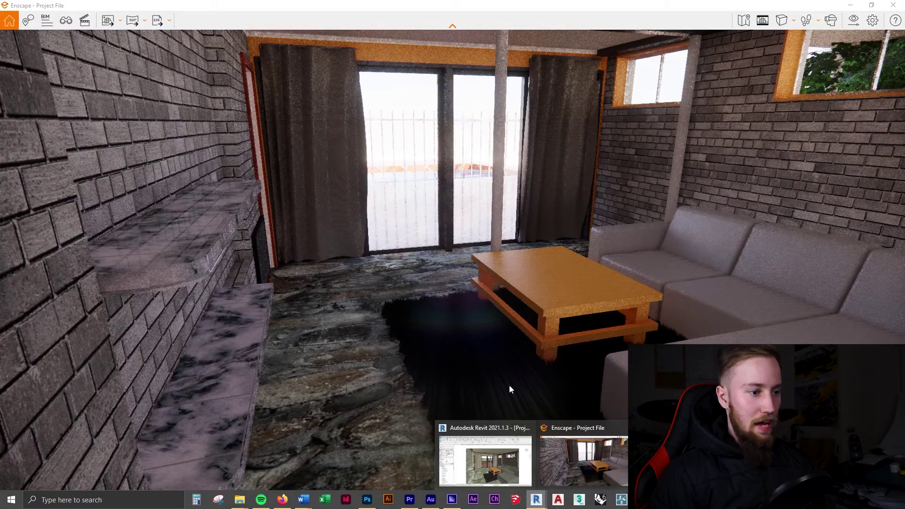
pyautogui.moveTo(509, 385); pyautogui.dragTo(377, 430)
pyautogui.press('w')
pyautogui.press('s')
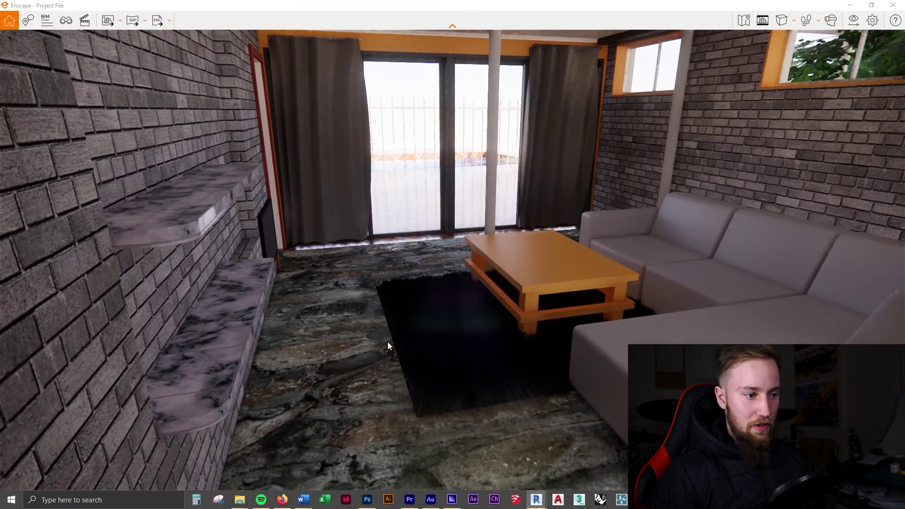
pyautogui.press('w')
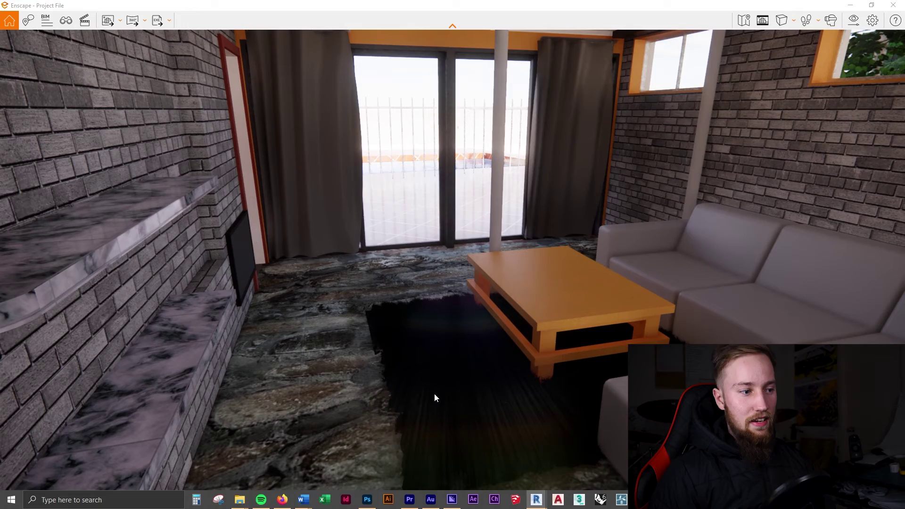
pyautogui.scroll(-4, 371, 263)
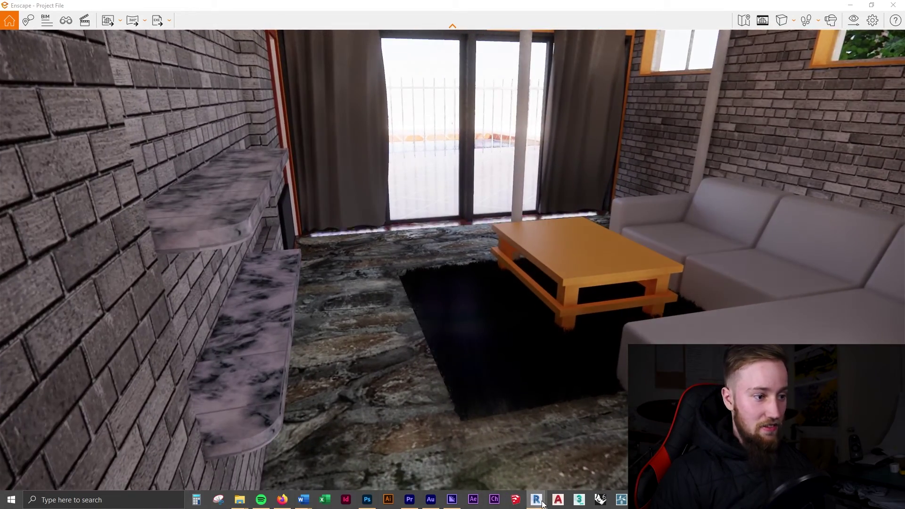
# Switch to Revit, select the carpet floor and set its height offset from level to 5
pyautogui.moveTo(536, 498)
pyautogui.click(494, 480)
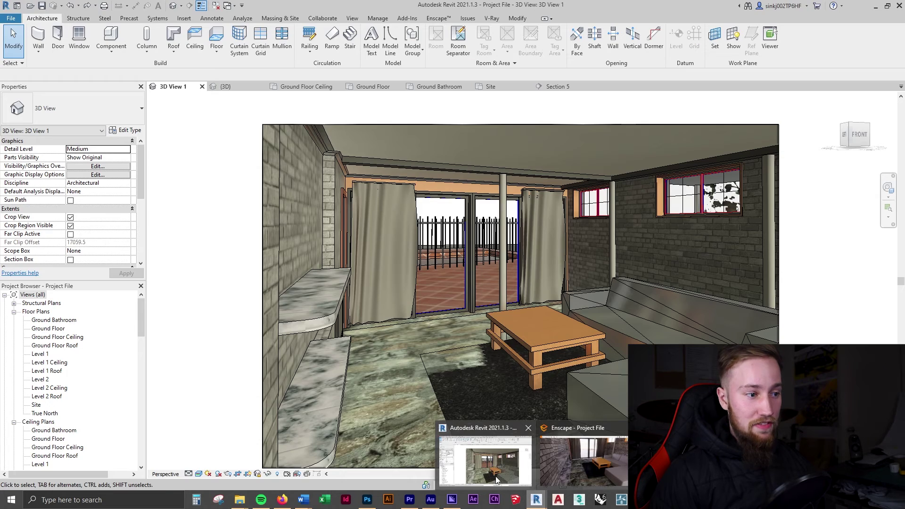
pyautogui.click(496, 476)
pyautogui.click(434, 380)
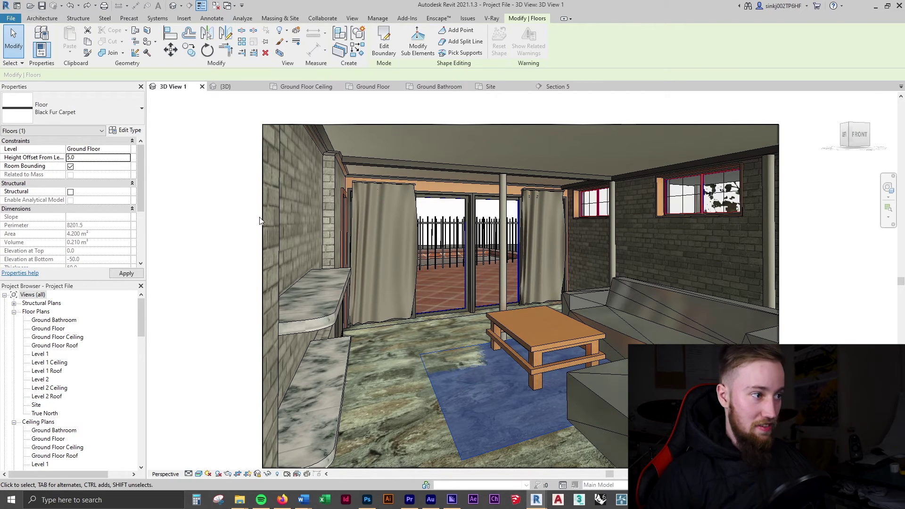
pyautogui.press('Escape')
# View the carpet in Enscape and shift the time of day so sunlight falls across the fur
pyautogui.moveTo(536, 499)
pyautogui.click(550, 471)
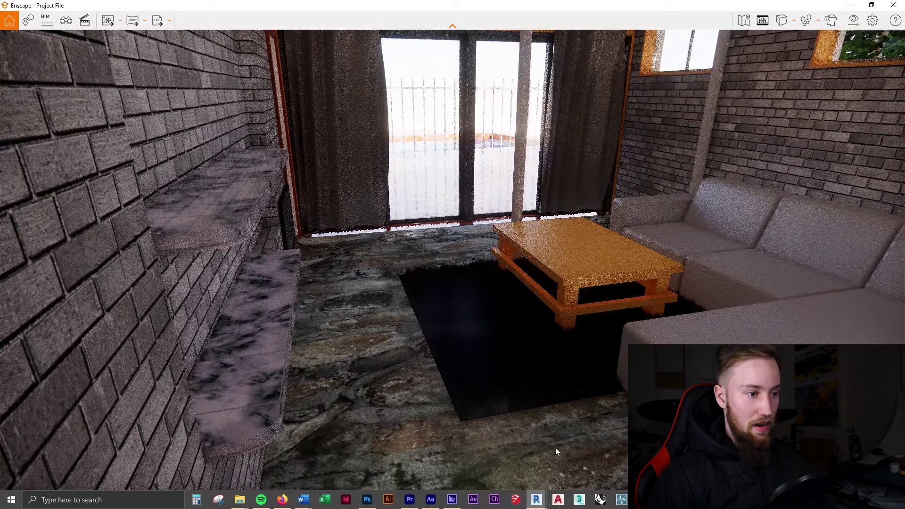
pyautogui.moveTo(532, 380); pyautogui.dragTo(448, 375, button='right')
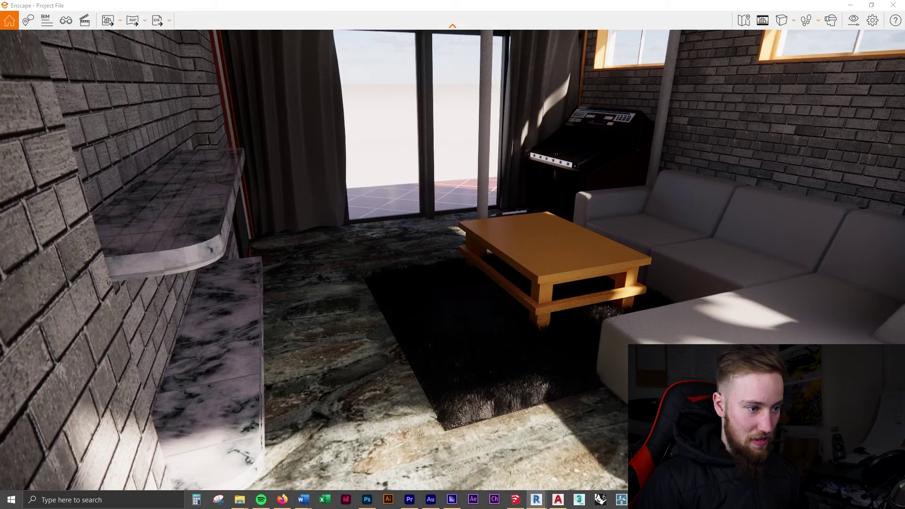
pyautogui.press('u')
pyautogui.press('u')
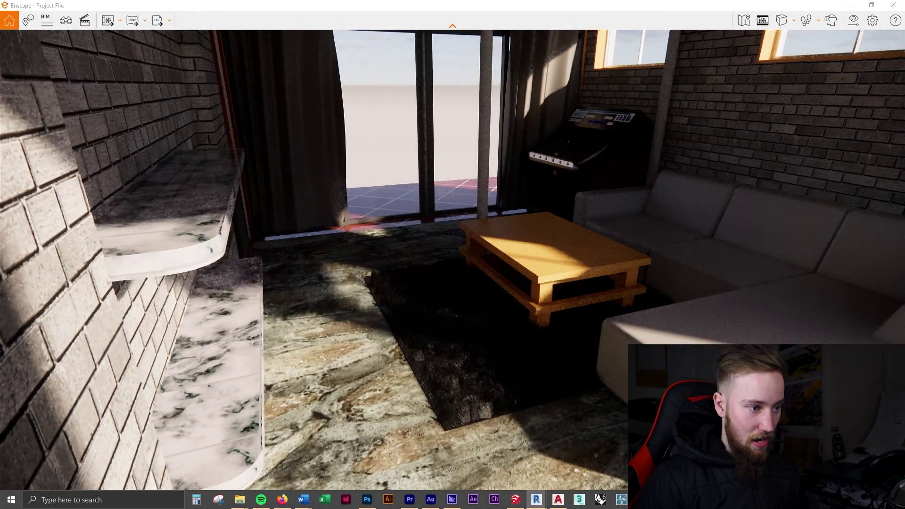
# Change the Enscape navigation mode and examine the fur up close at the carpet's sunlit near corner
pyautogui.moveTo(500, 395)
pyautogui.mouseDown()
pyautogui.moveTo(501, 467)
pyautogui.moveTo(500, 358)
pyautogui.moveTo(500, 403)
pyautogui.mouseUp()
pyautogui.press('space')
pyautogui.press('w')
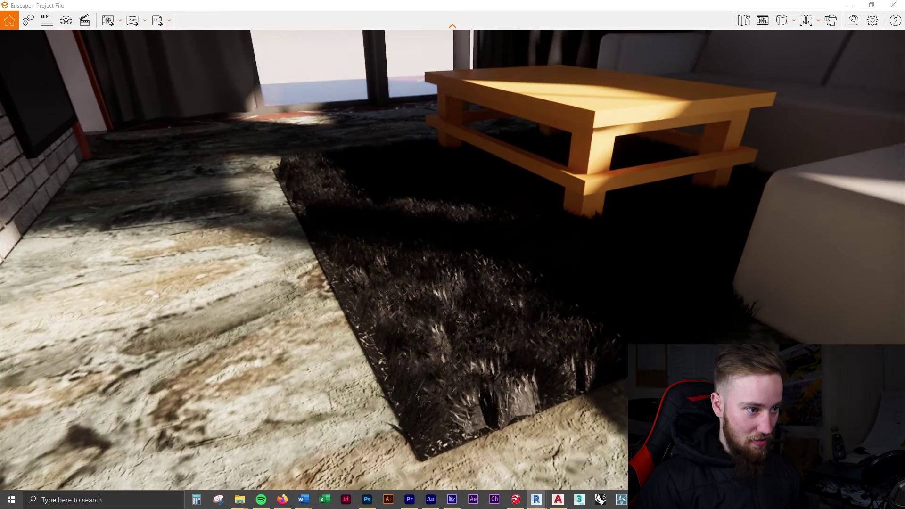
pyautogui.press('w')
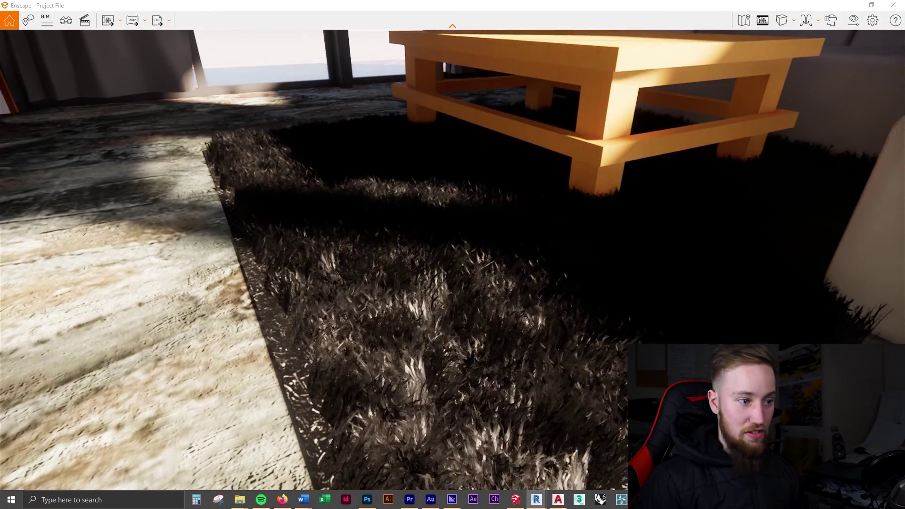
pyautogui.moveTo(502, 410); pyautogui.dragTo(502, 406)
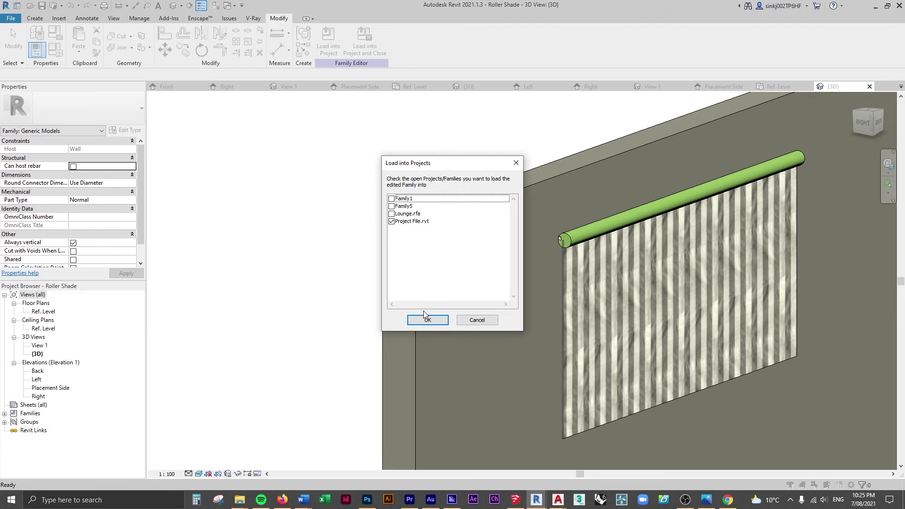
pyautogui.click(431, 316)
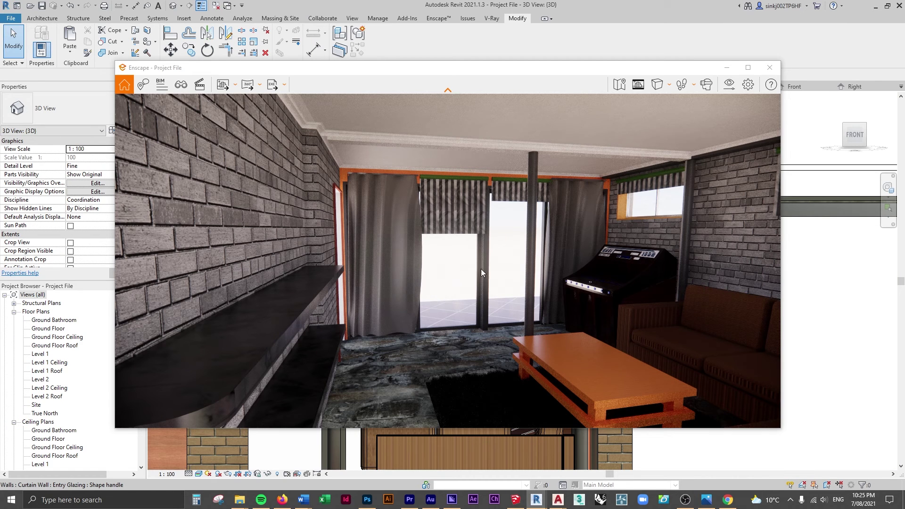